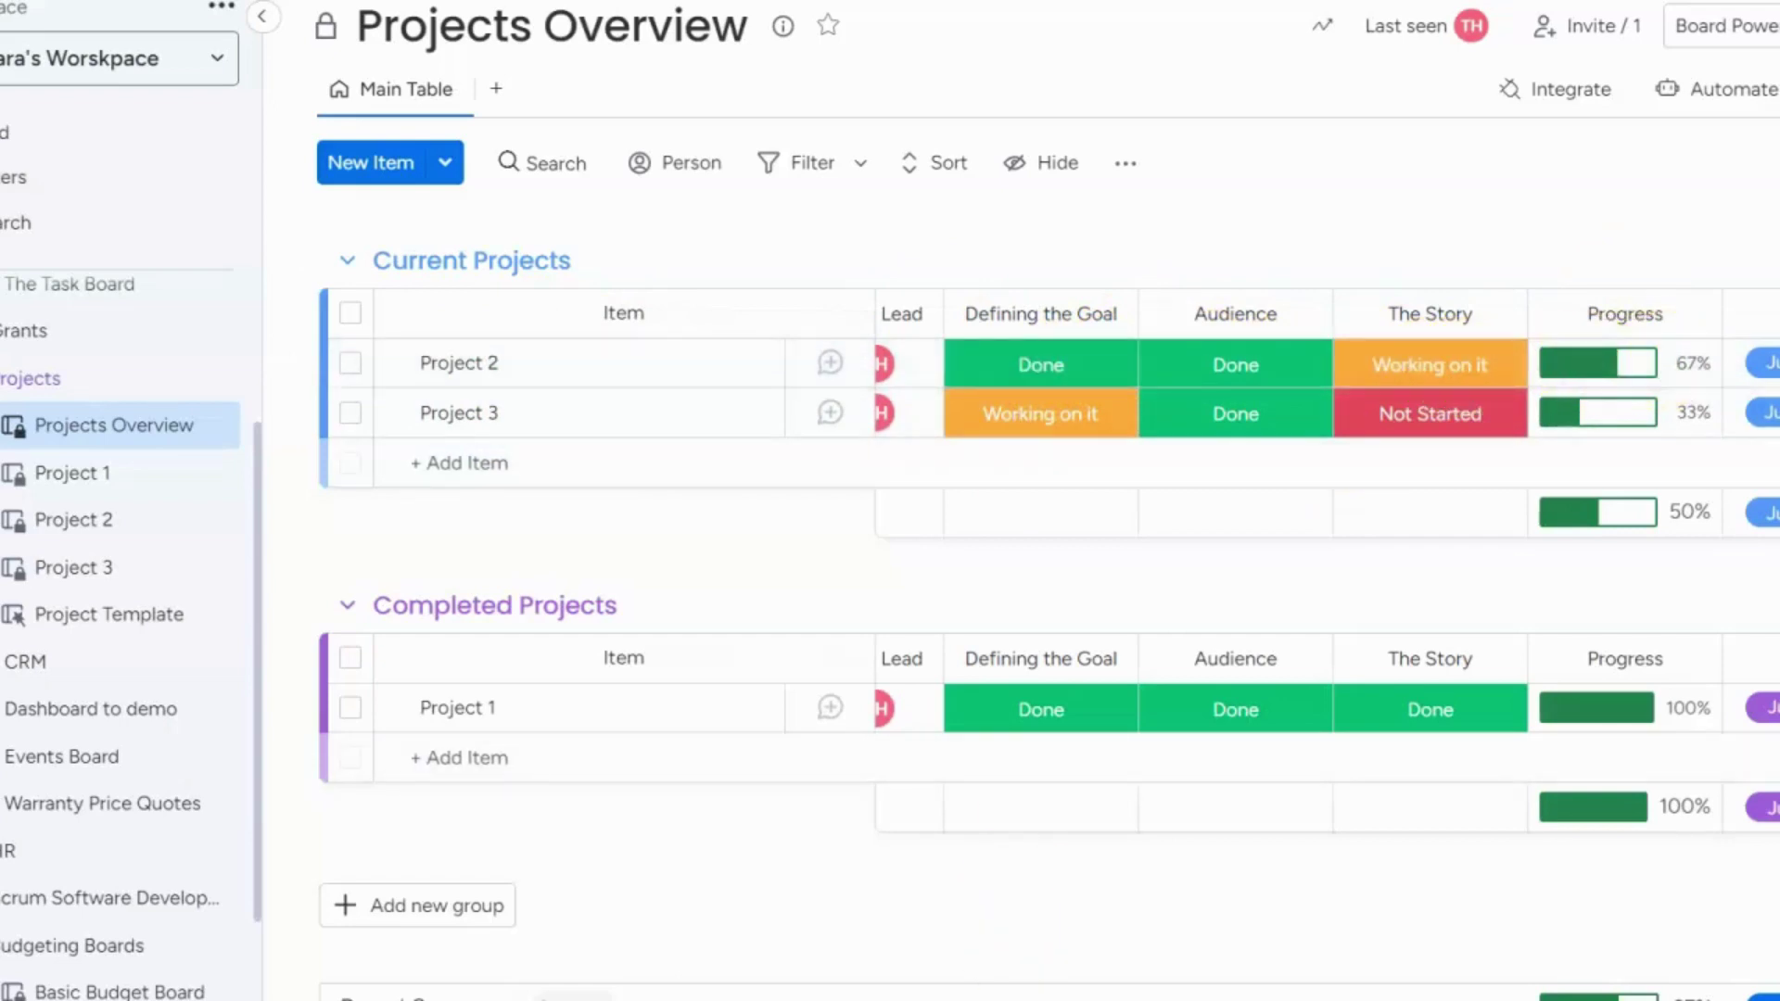
# Review the Progress column's tracking settings and close them without changes.
pyautogui.hscroll(-4, 1325, 556)
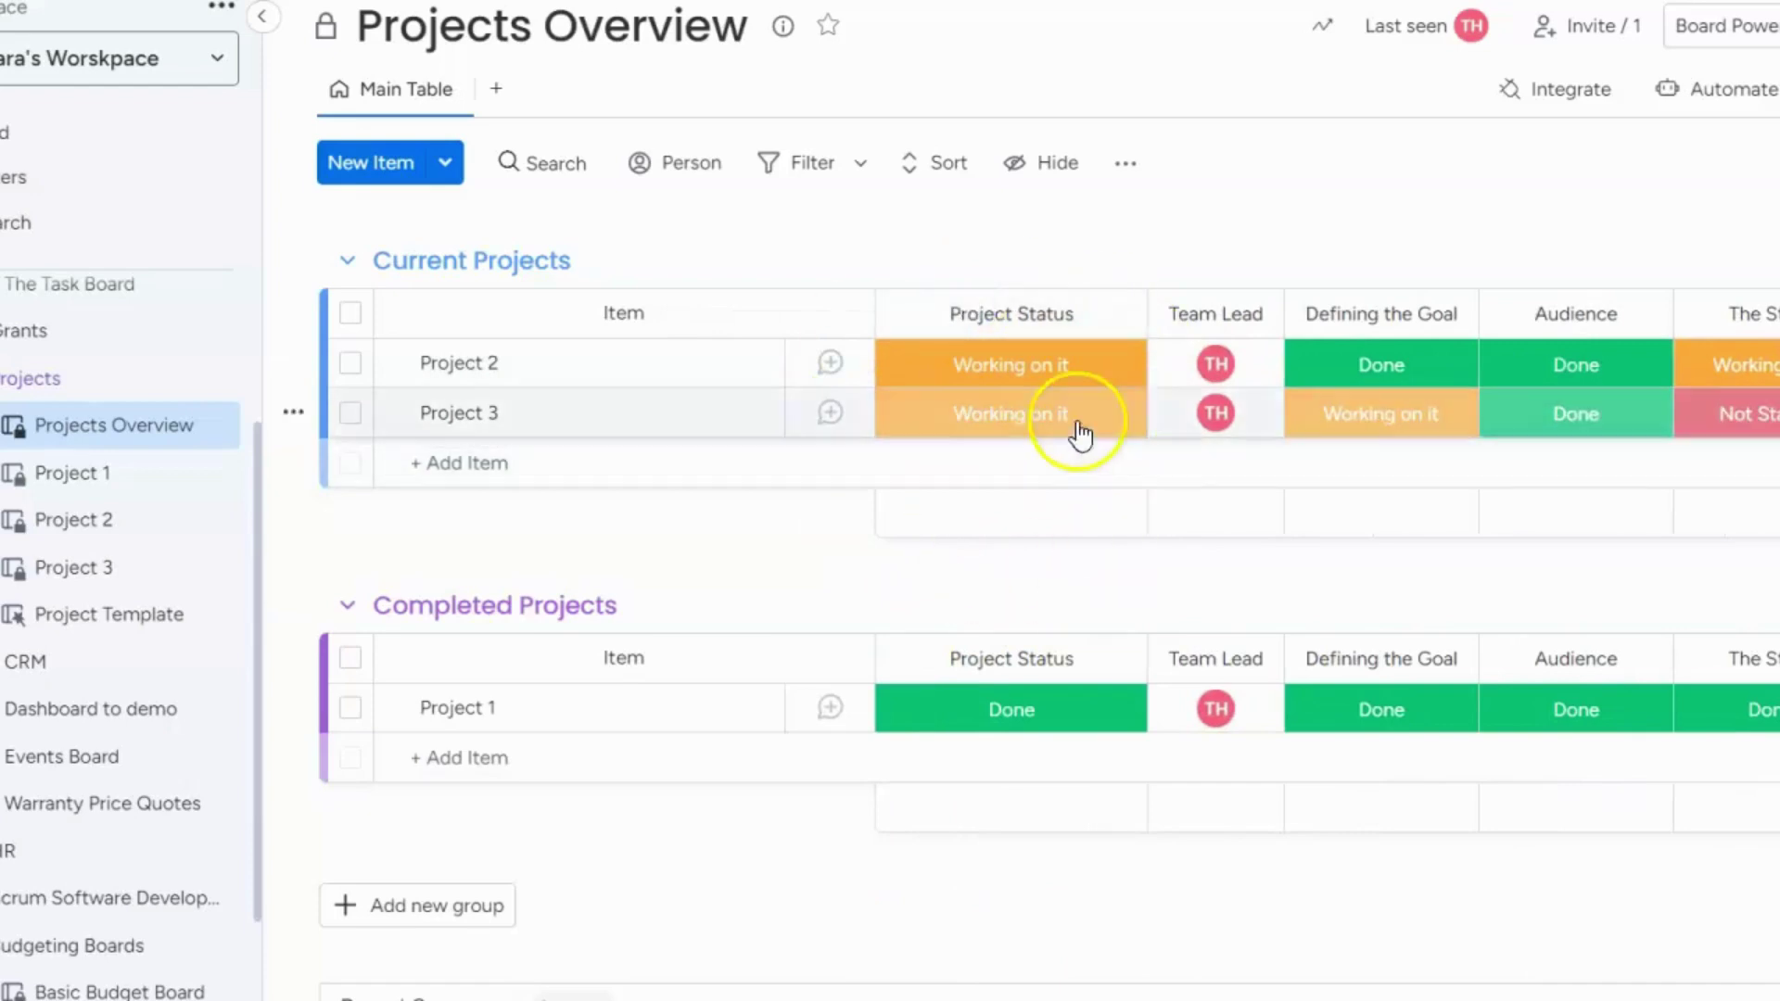
pyautogui.hscroll(6, 1326, 556)
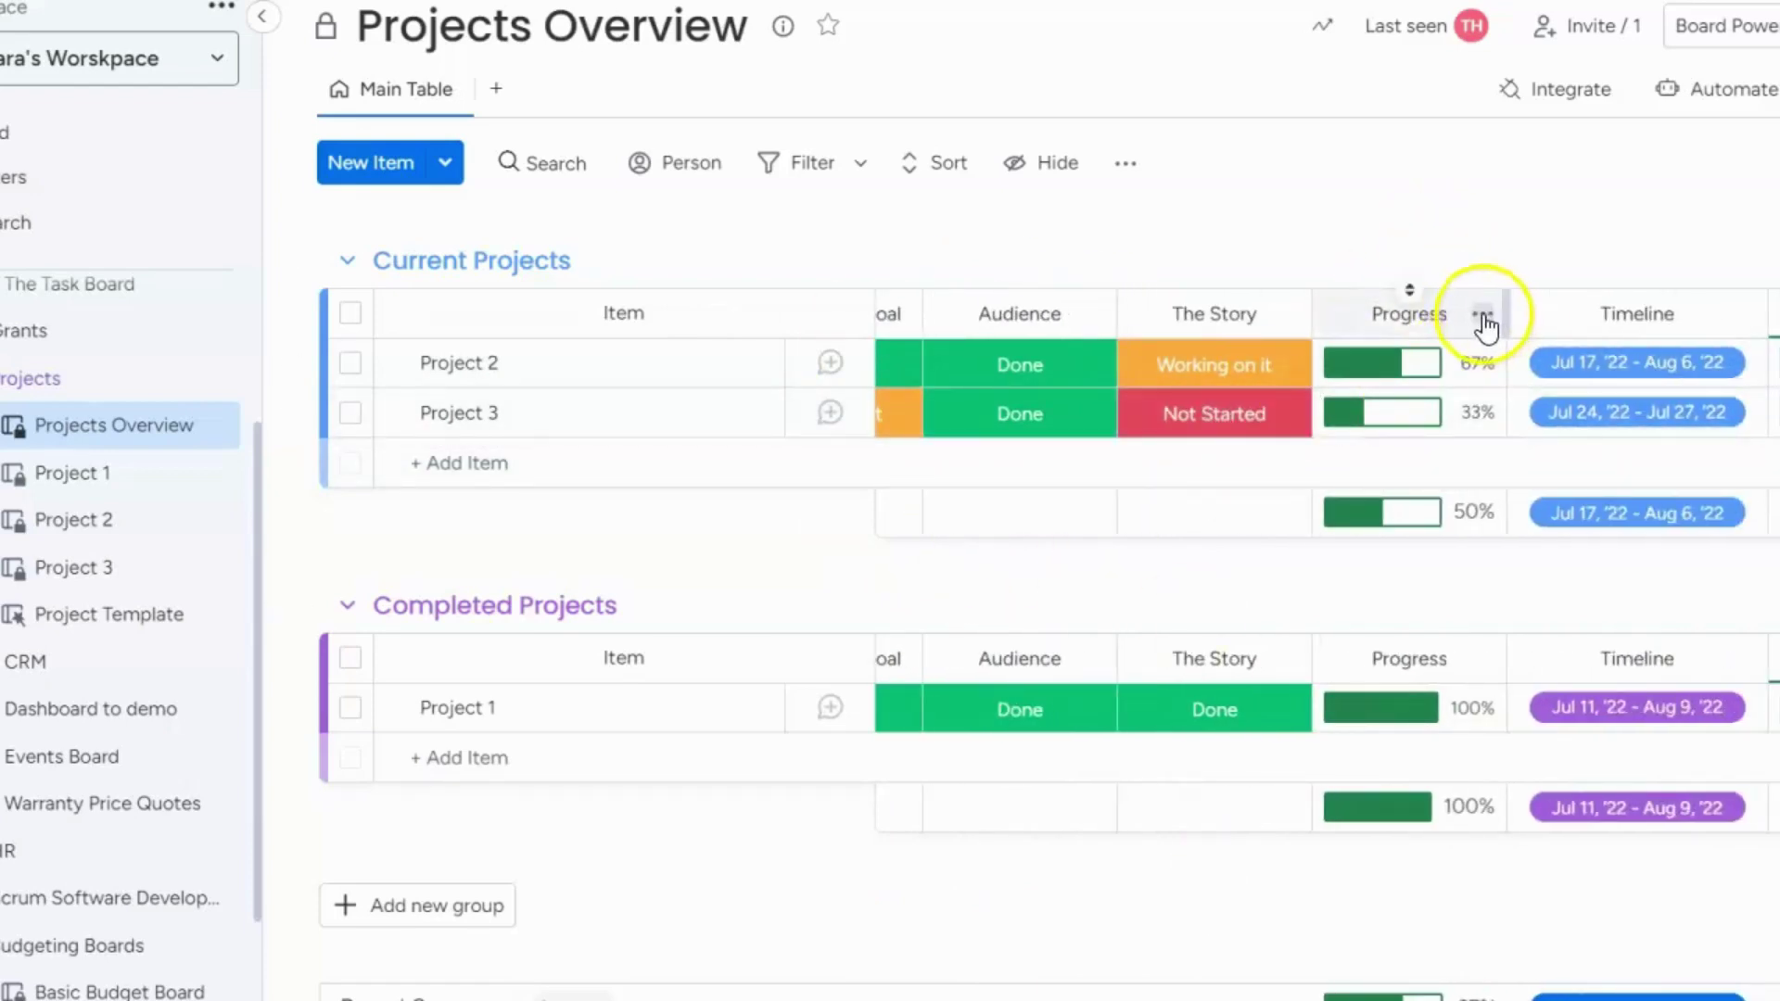
pyautogui.click(1481, 315)
pyautogui.moveTo(1351, 429)
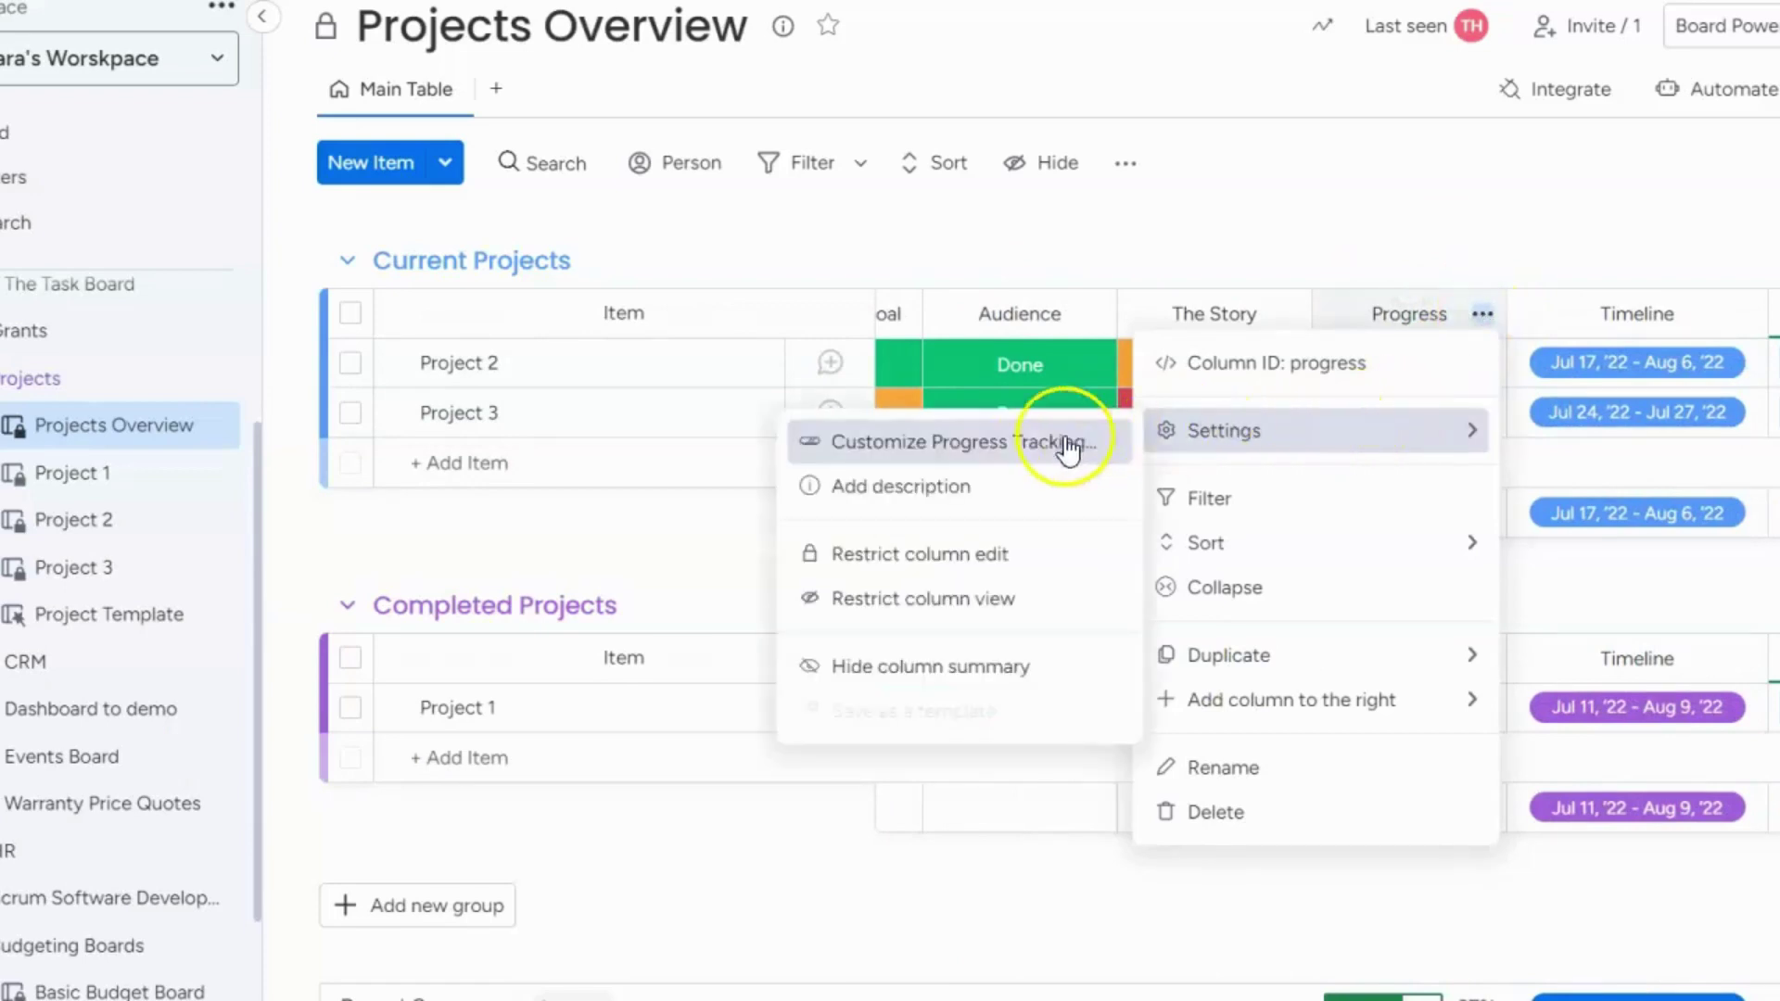
pyautogui.click(1010, 445)
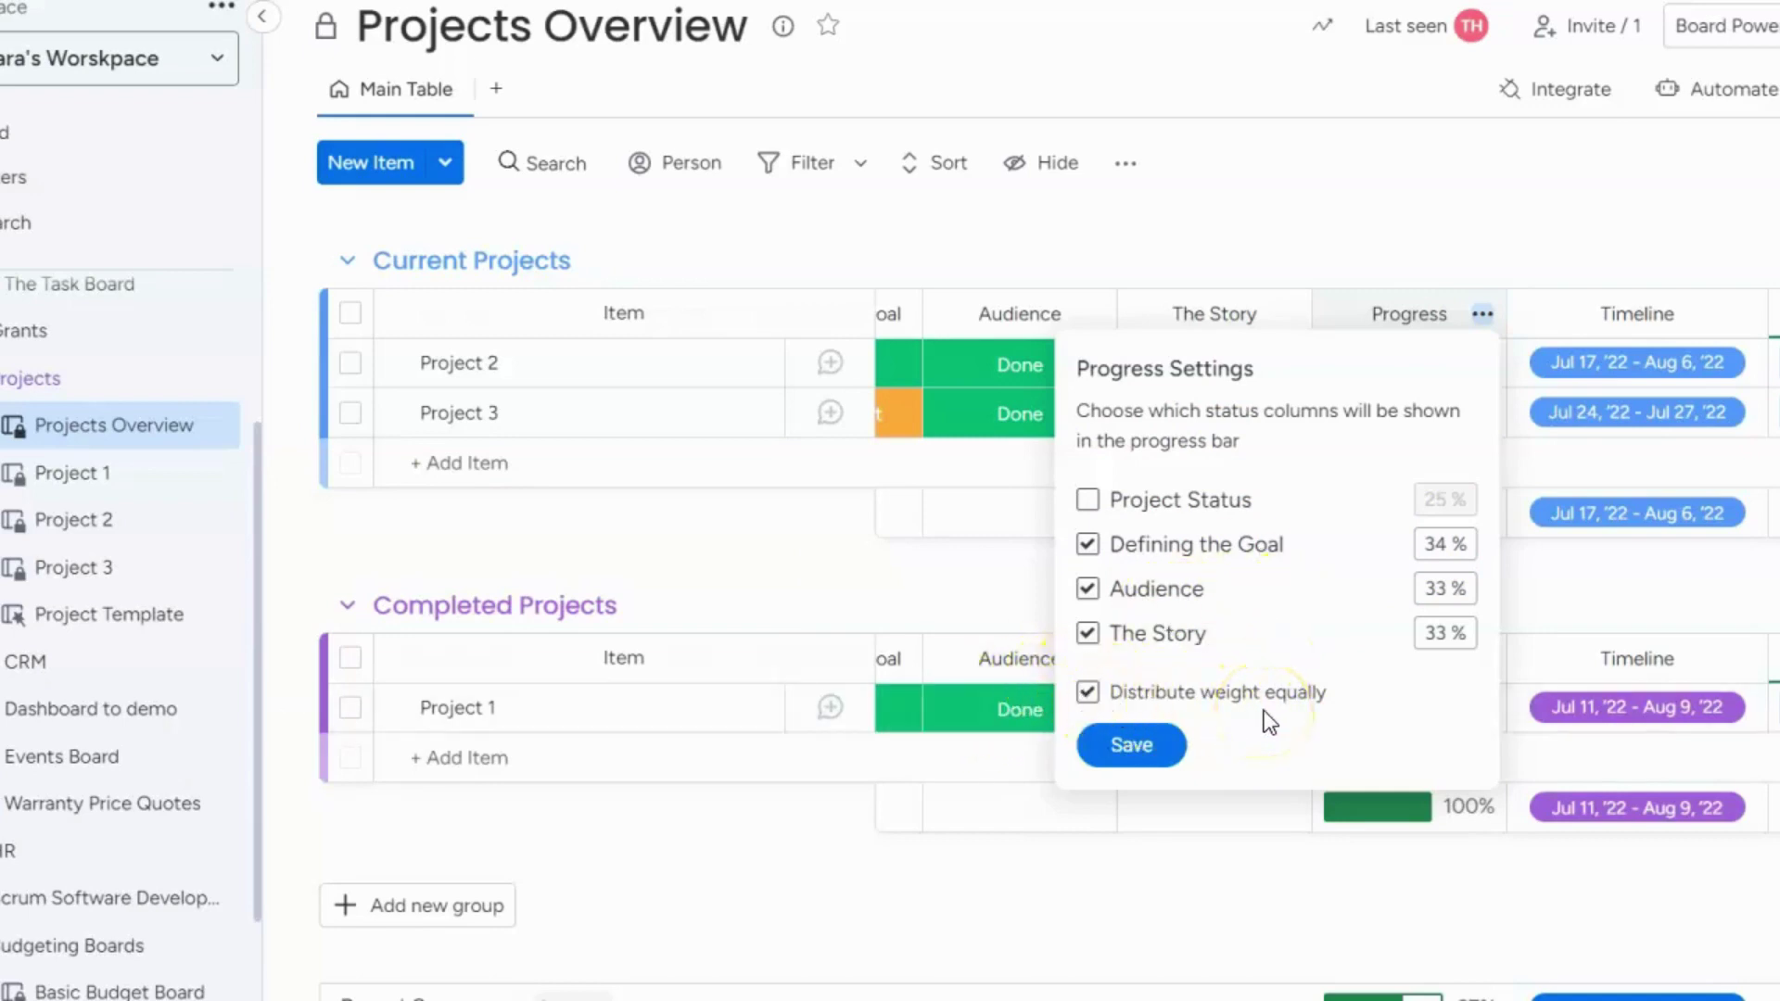
pyautogui.click(1317, 222)
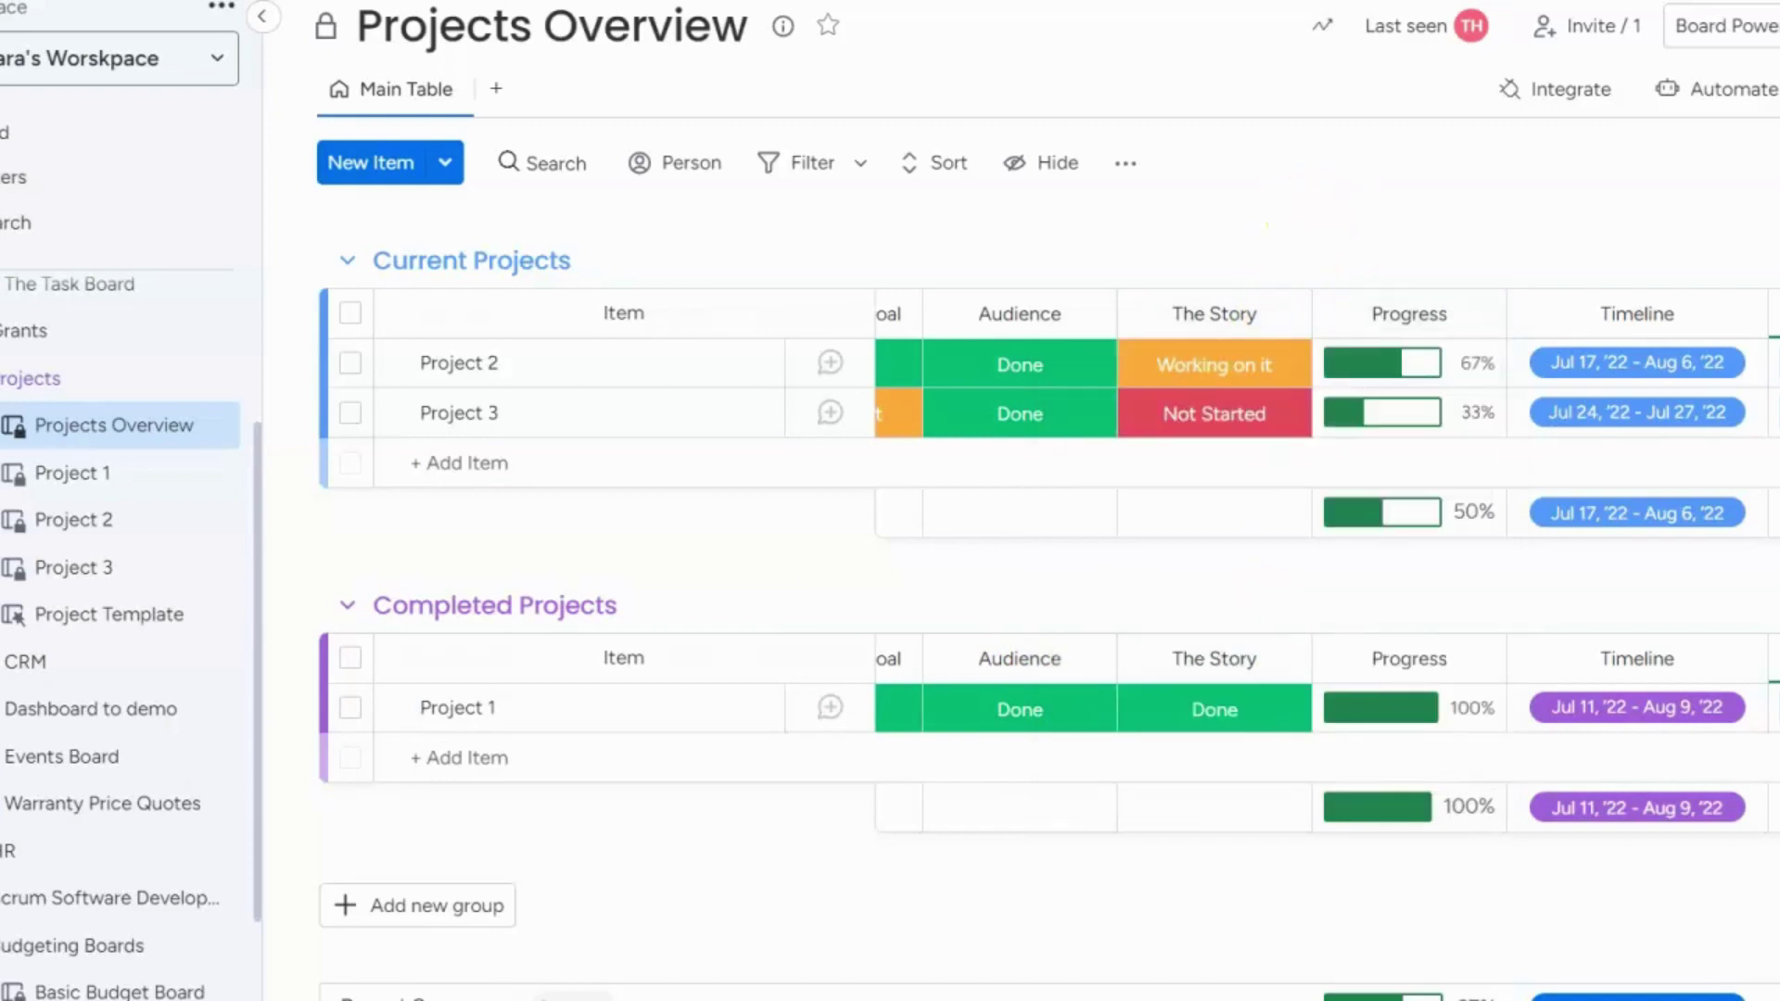
# Set Project 2's The Story status to Done, bringing its Progress to 100%.
pyautogui.hscroll(-6, 1020, 389)
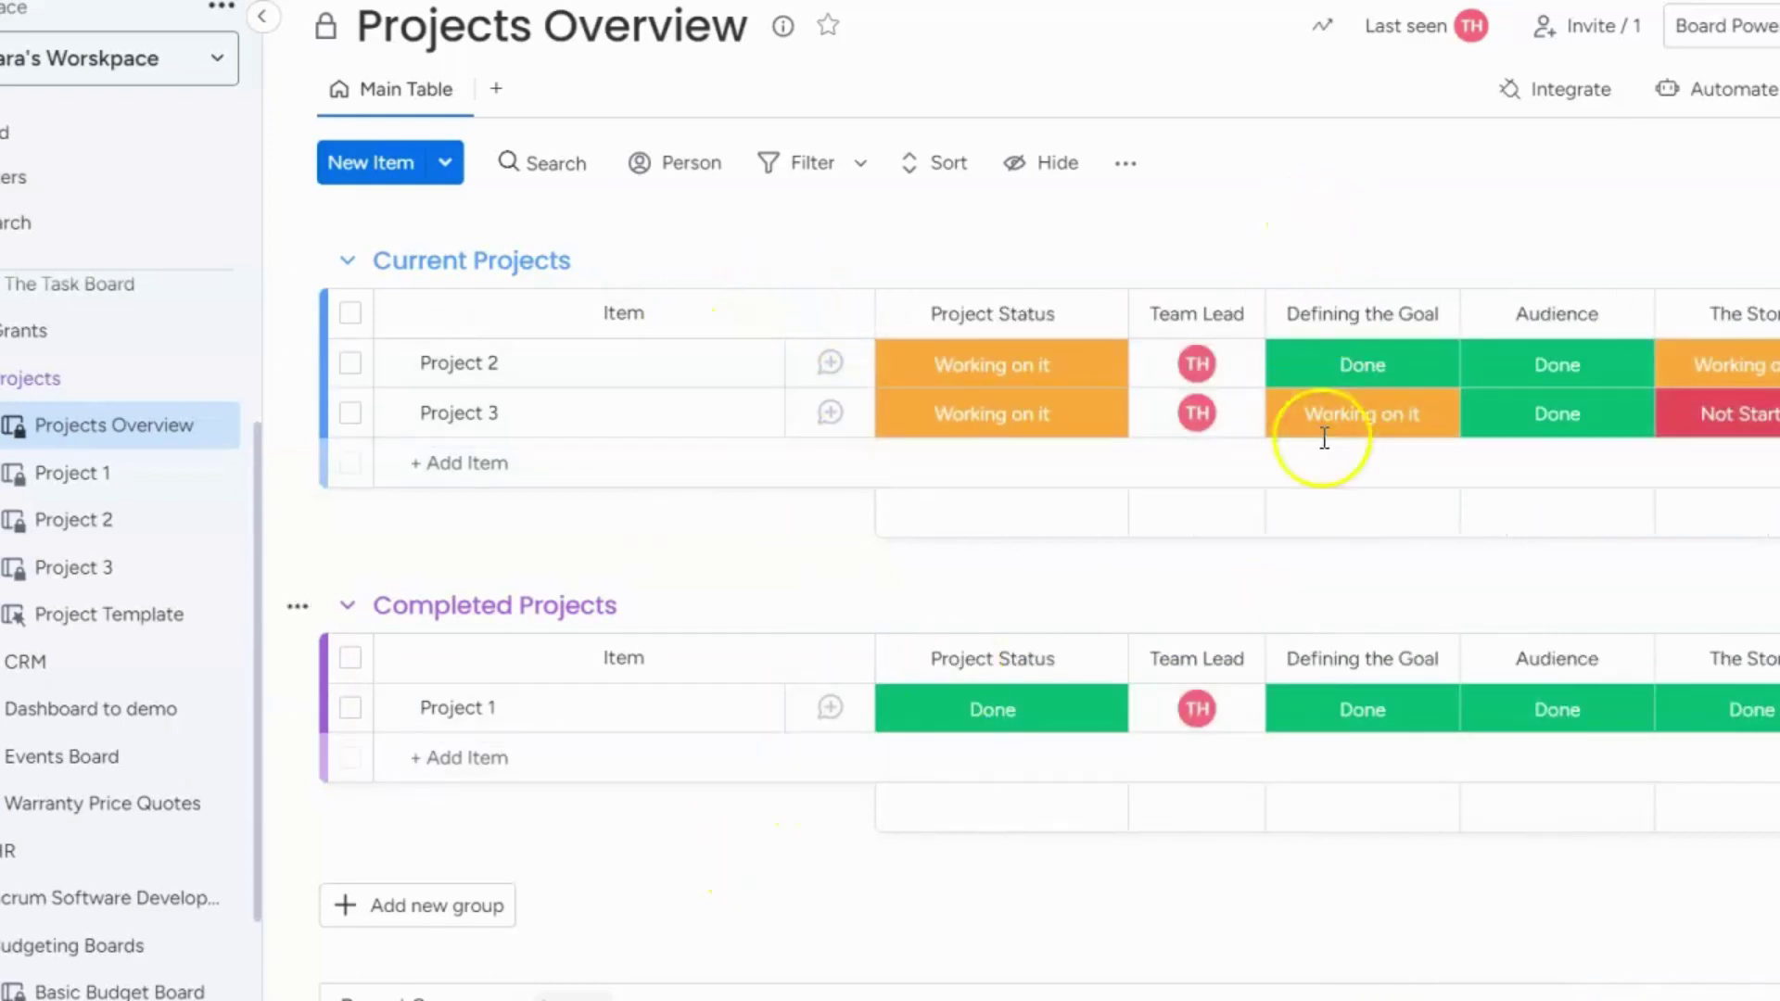
pyautogui.hscroll(4, 1020, 556)
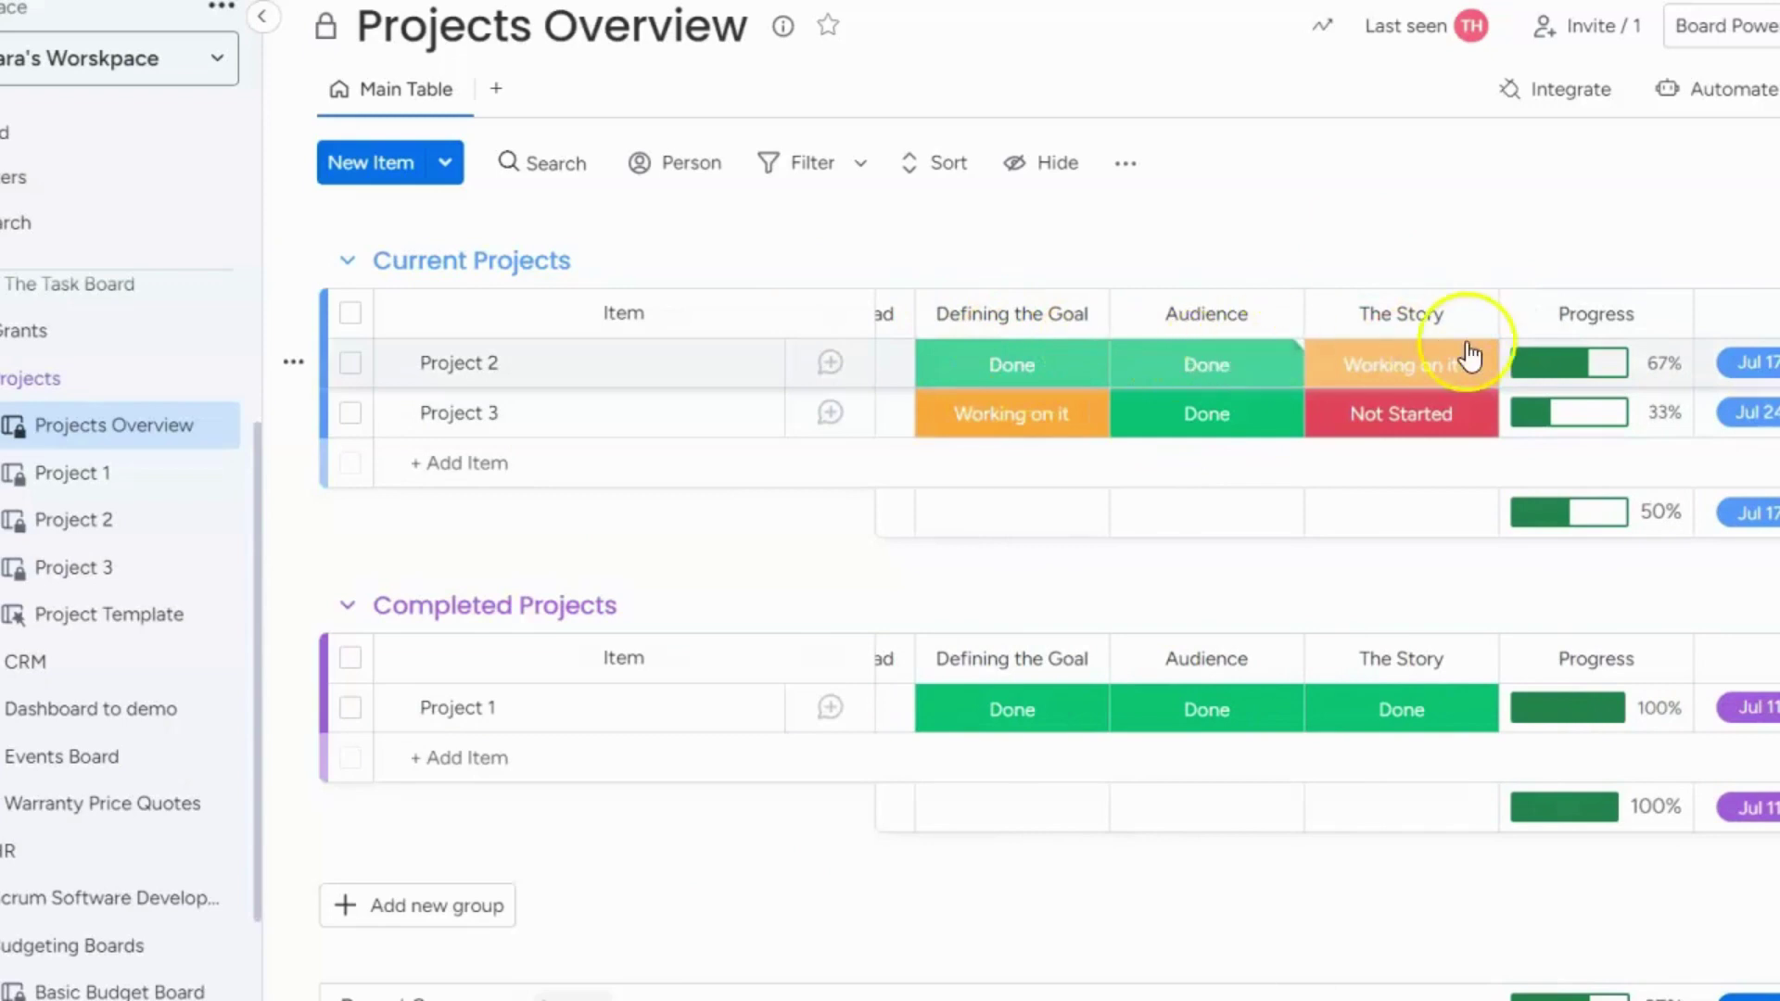
pyautogui.click(1422, 367)
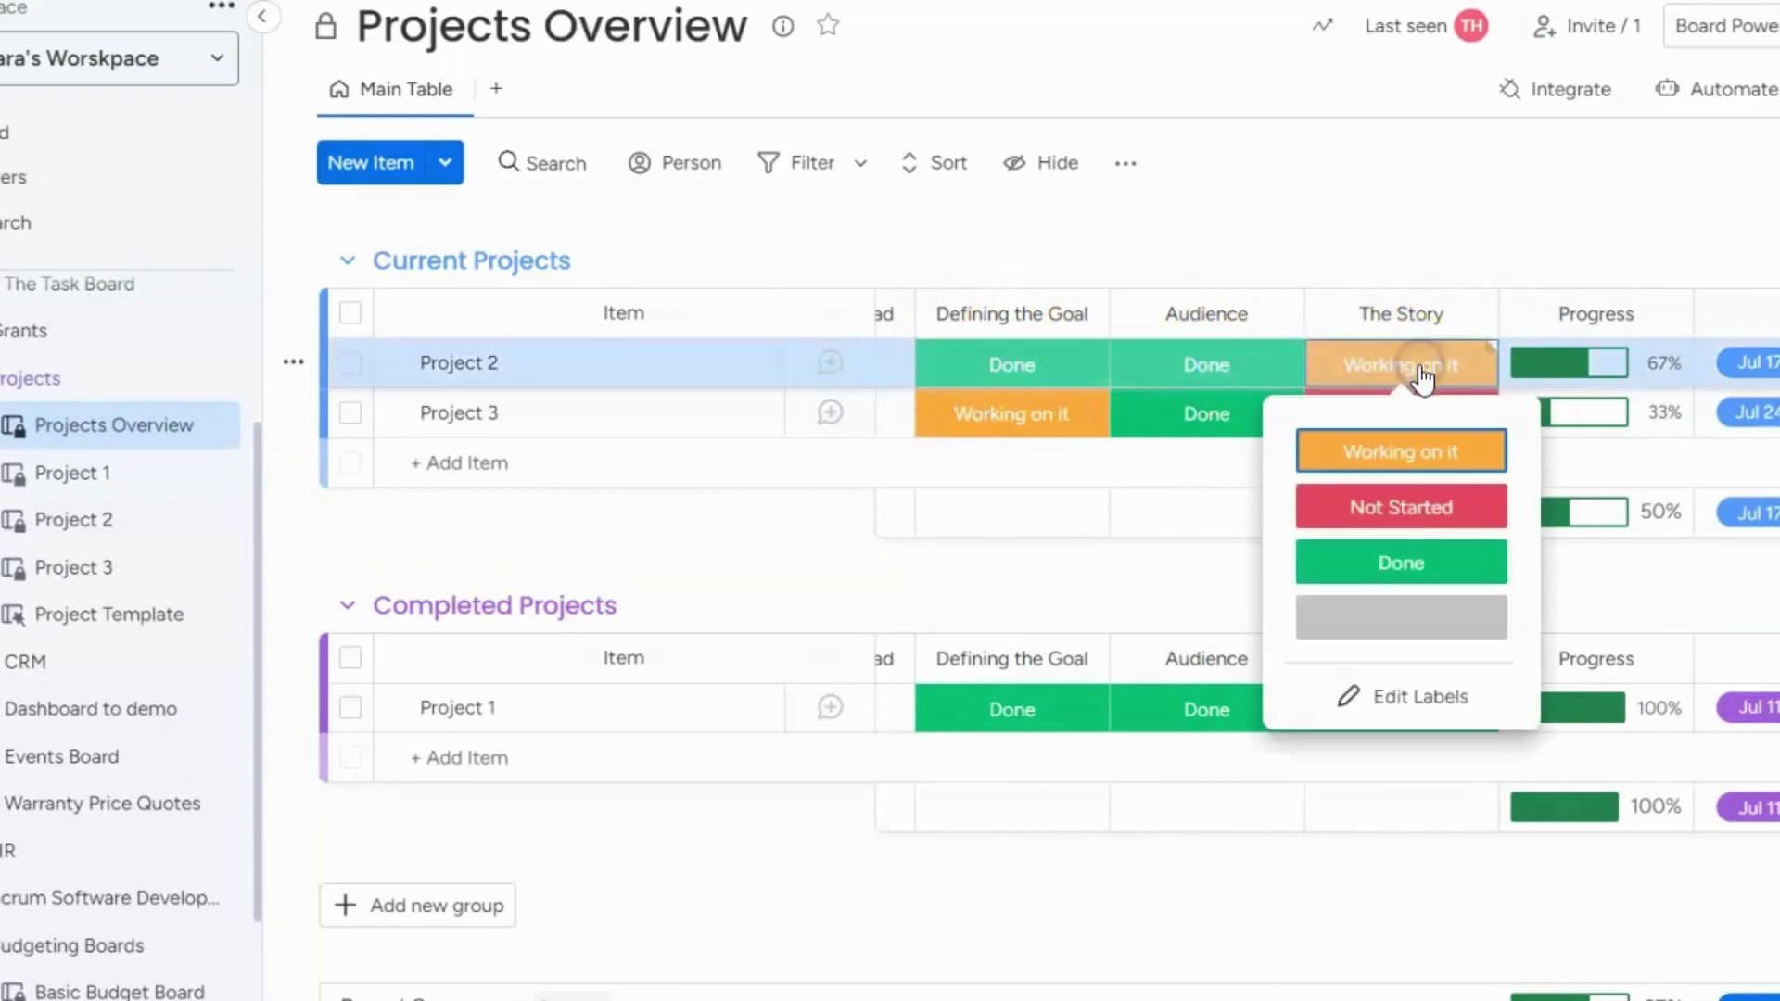
pyautogui.click(1392, 565)
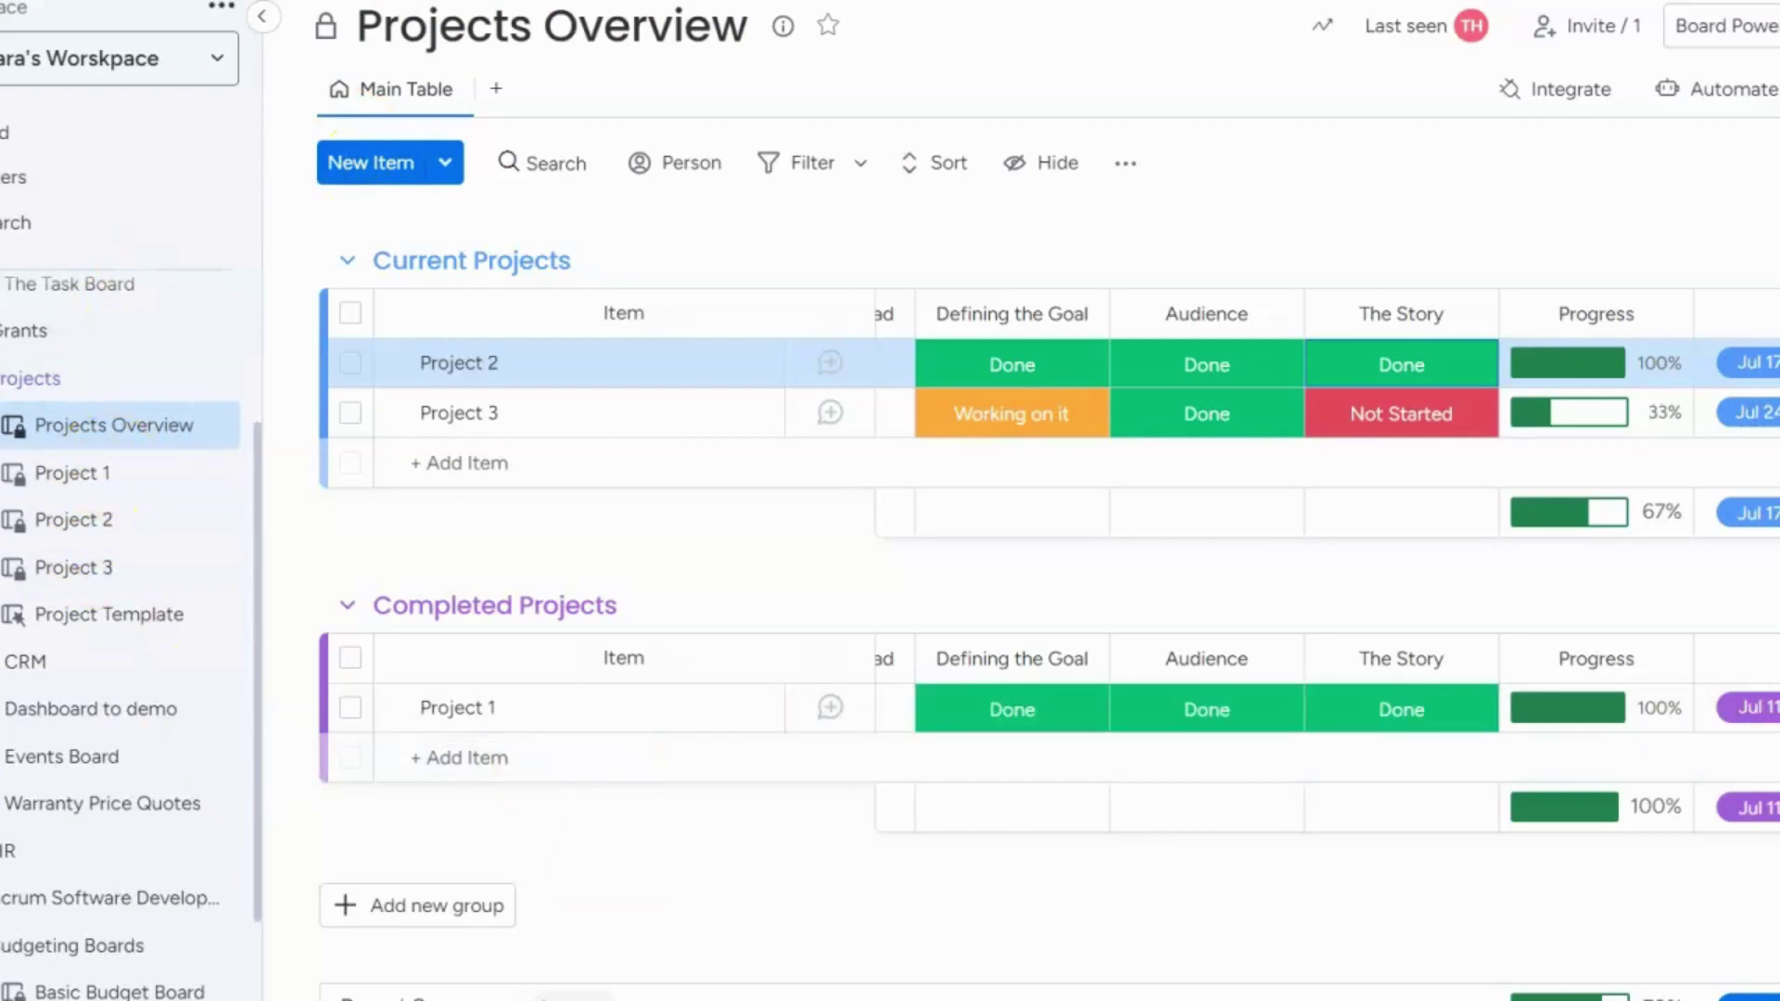
# Open the Project 1 board and review its seven Done Completed Tasks, 3h 32m tracked.
pyautogui.click(135, 492)
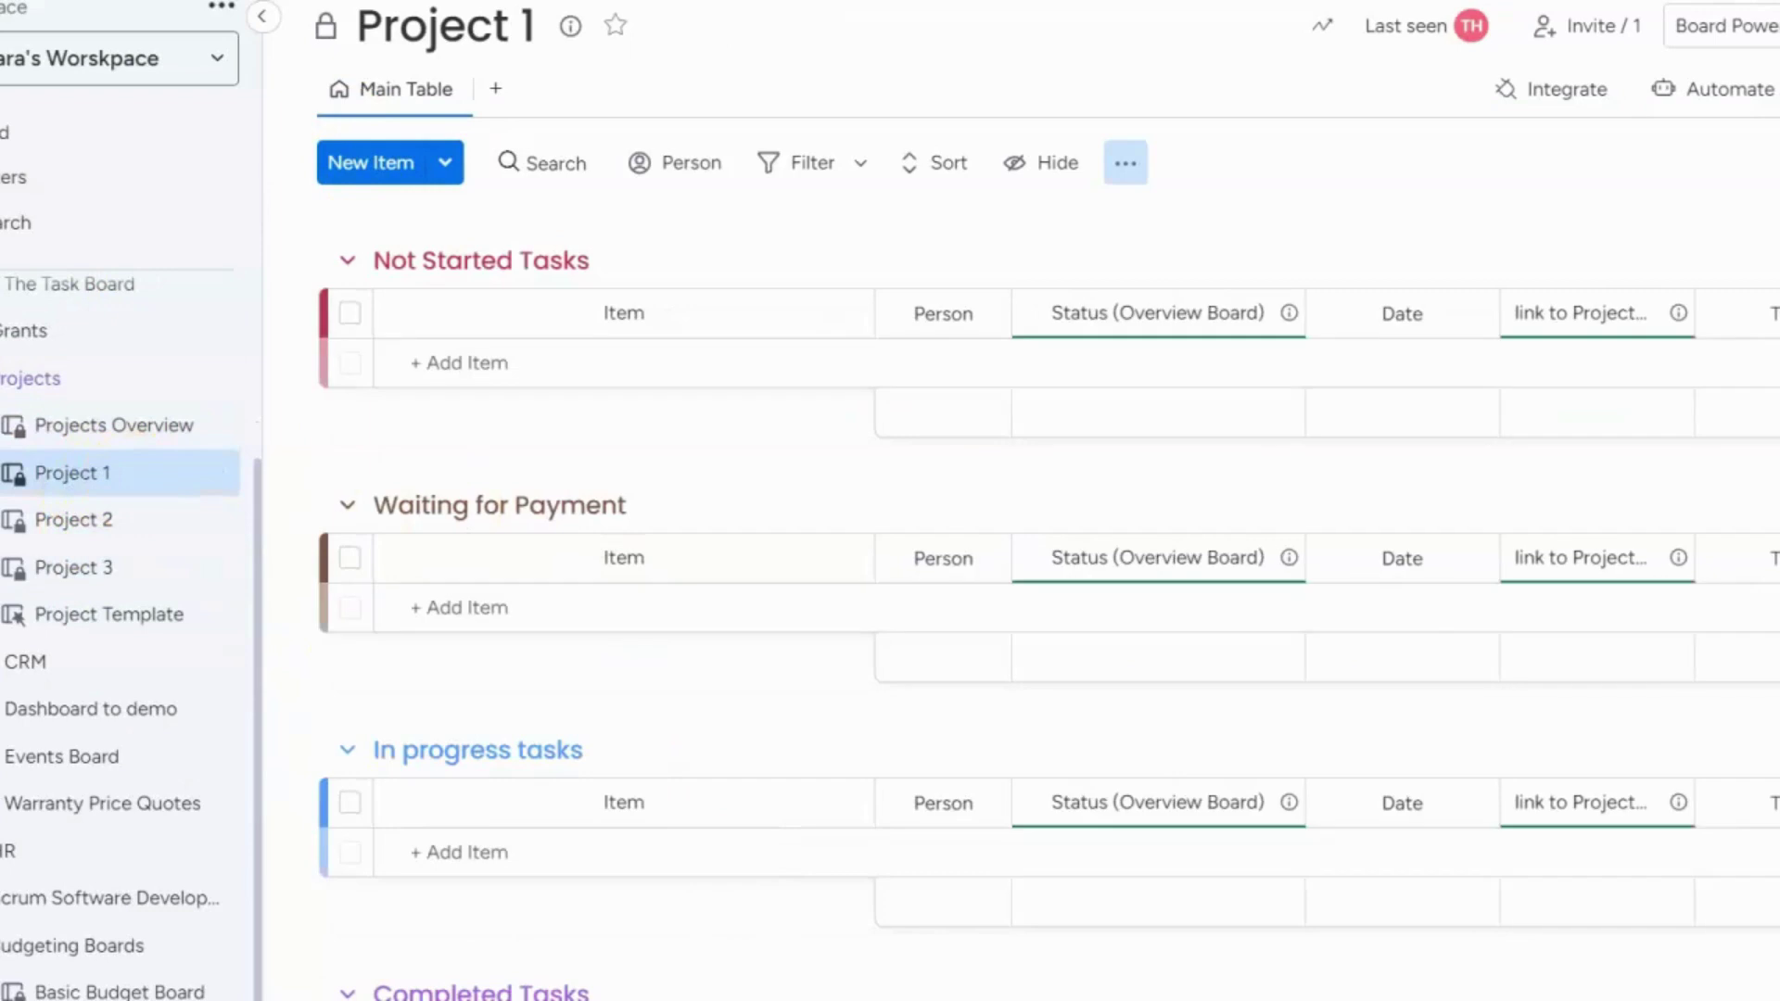
pyautogui.scroll(-6, 977, 683)
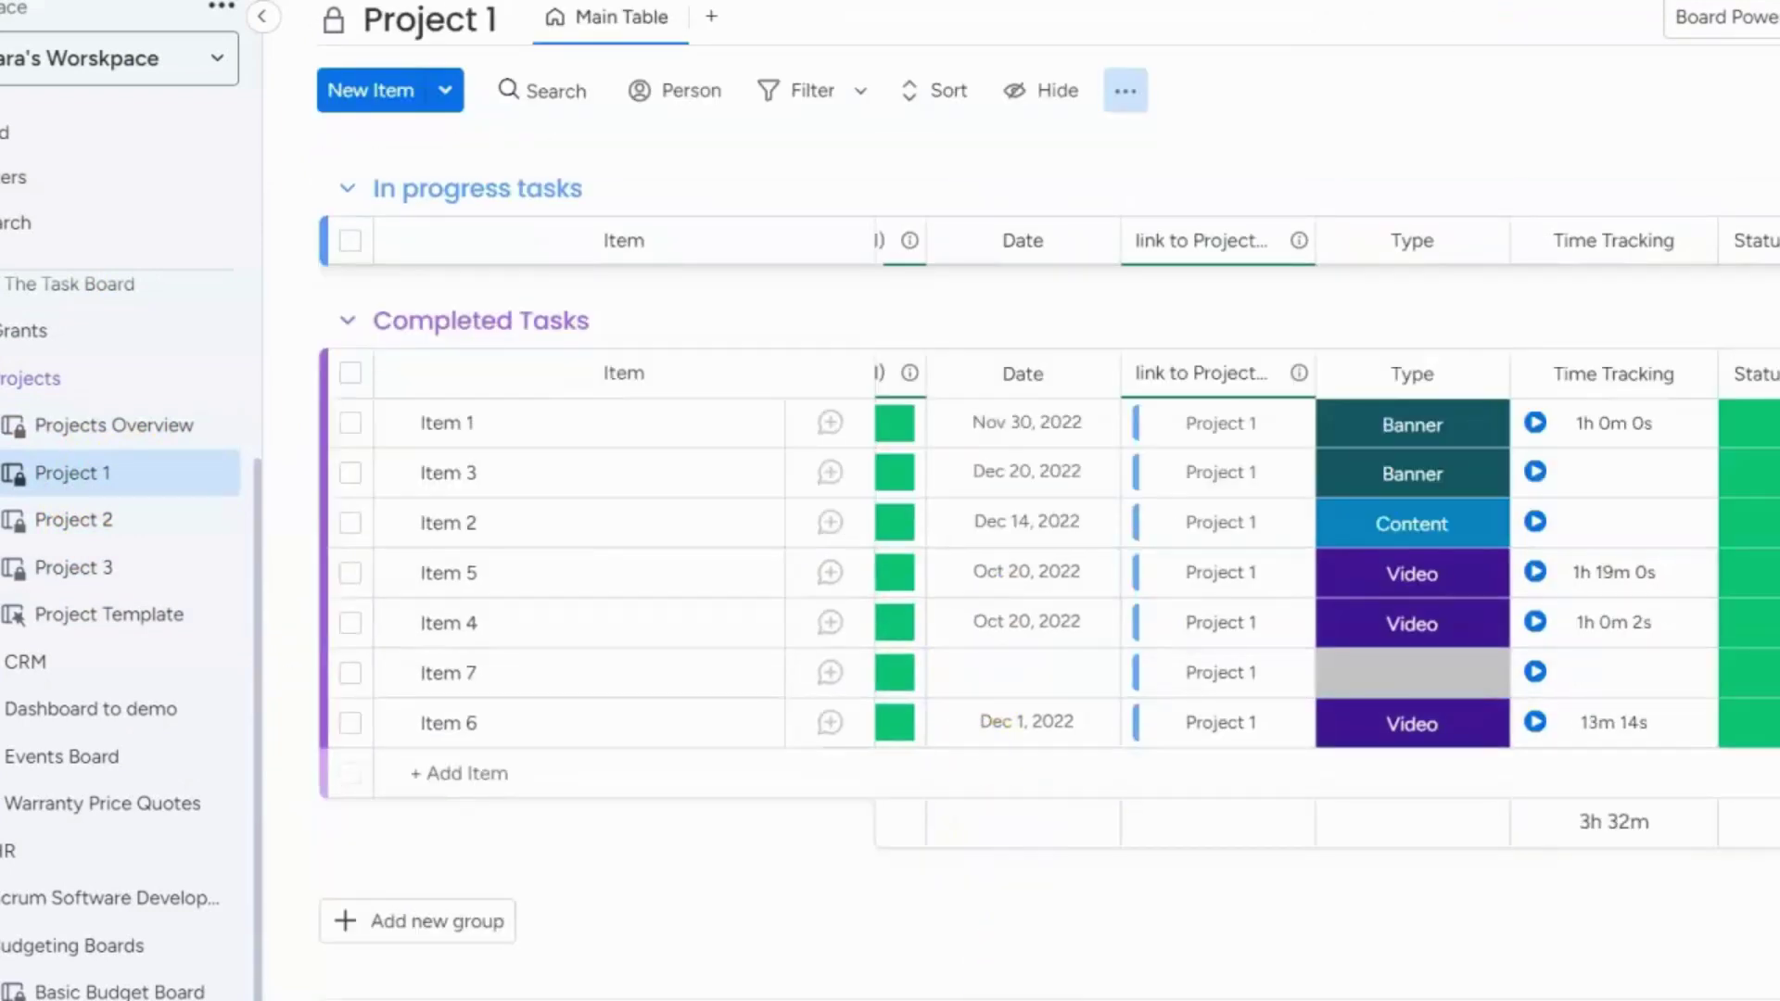
pyautogui.scroll(4, 901, 898)
pyautogui.scroll(-4, 893, 881)
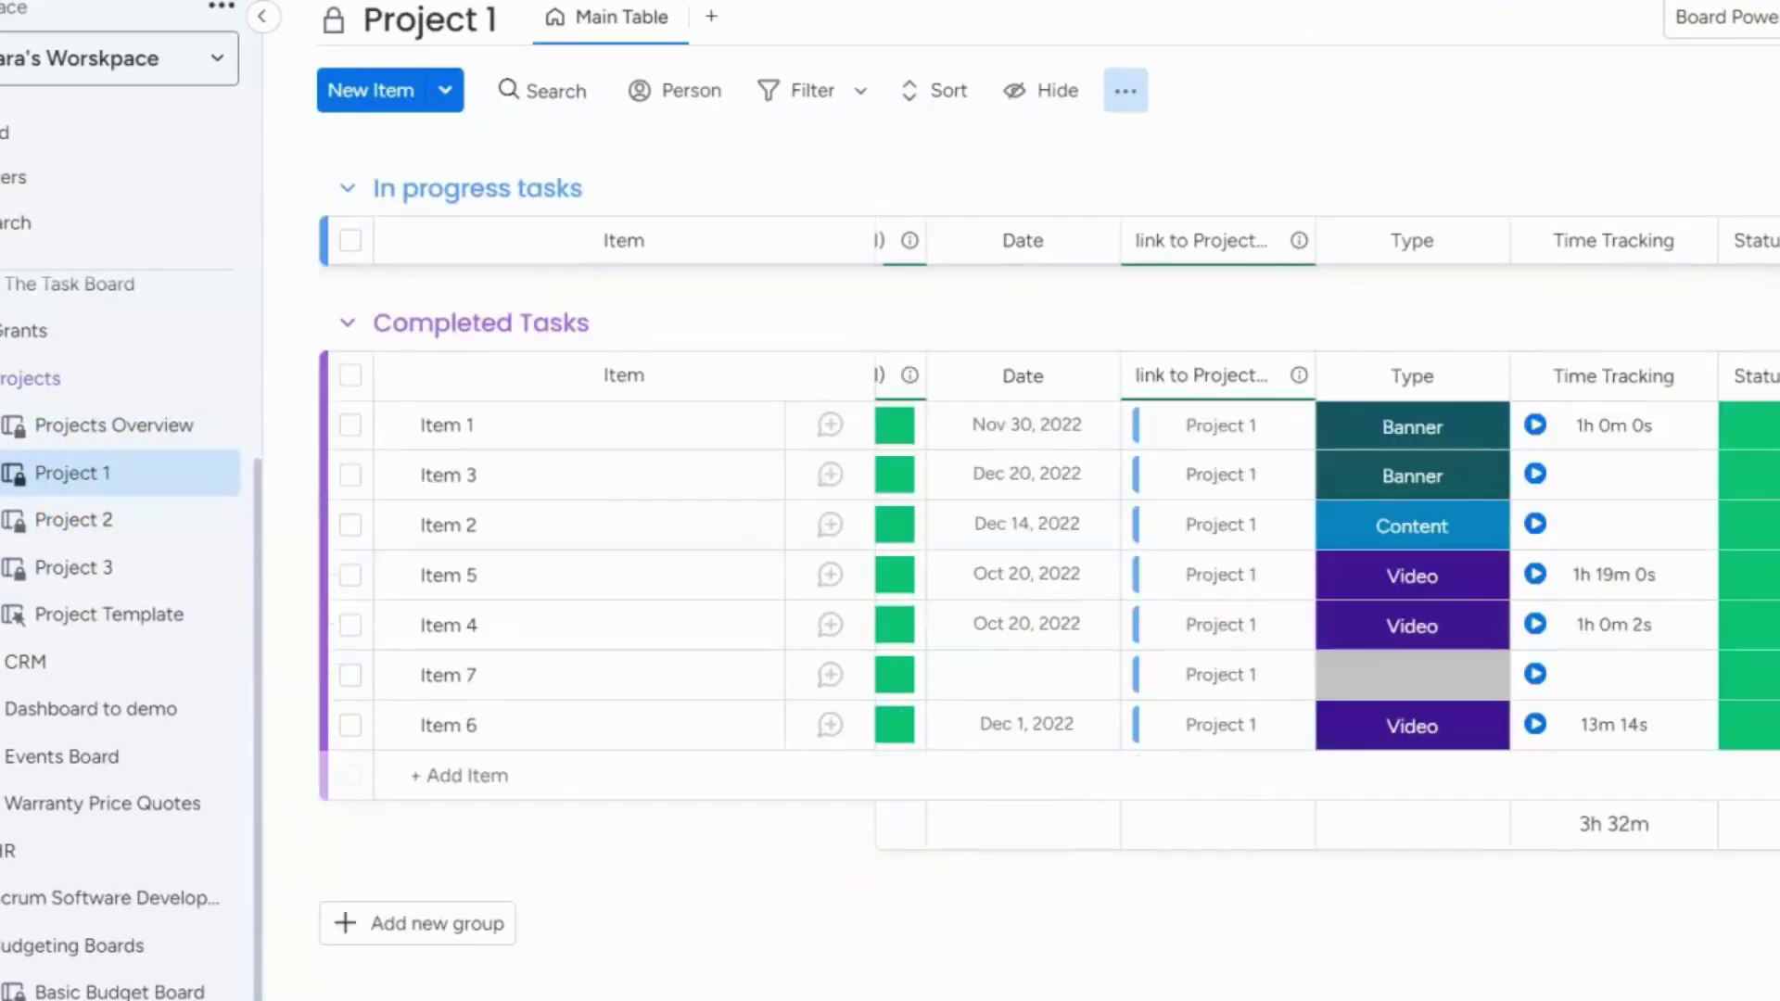
pyautogui.hscroll(3, 1325, 556)
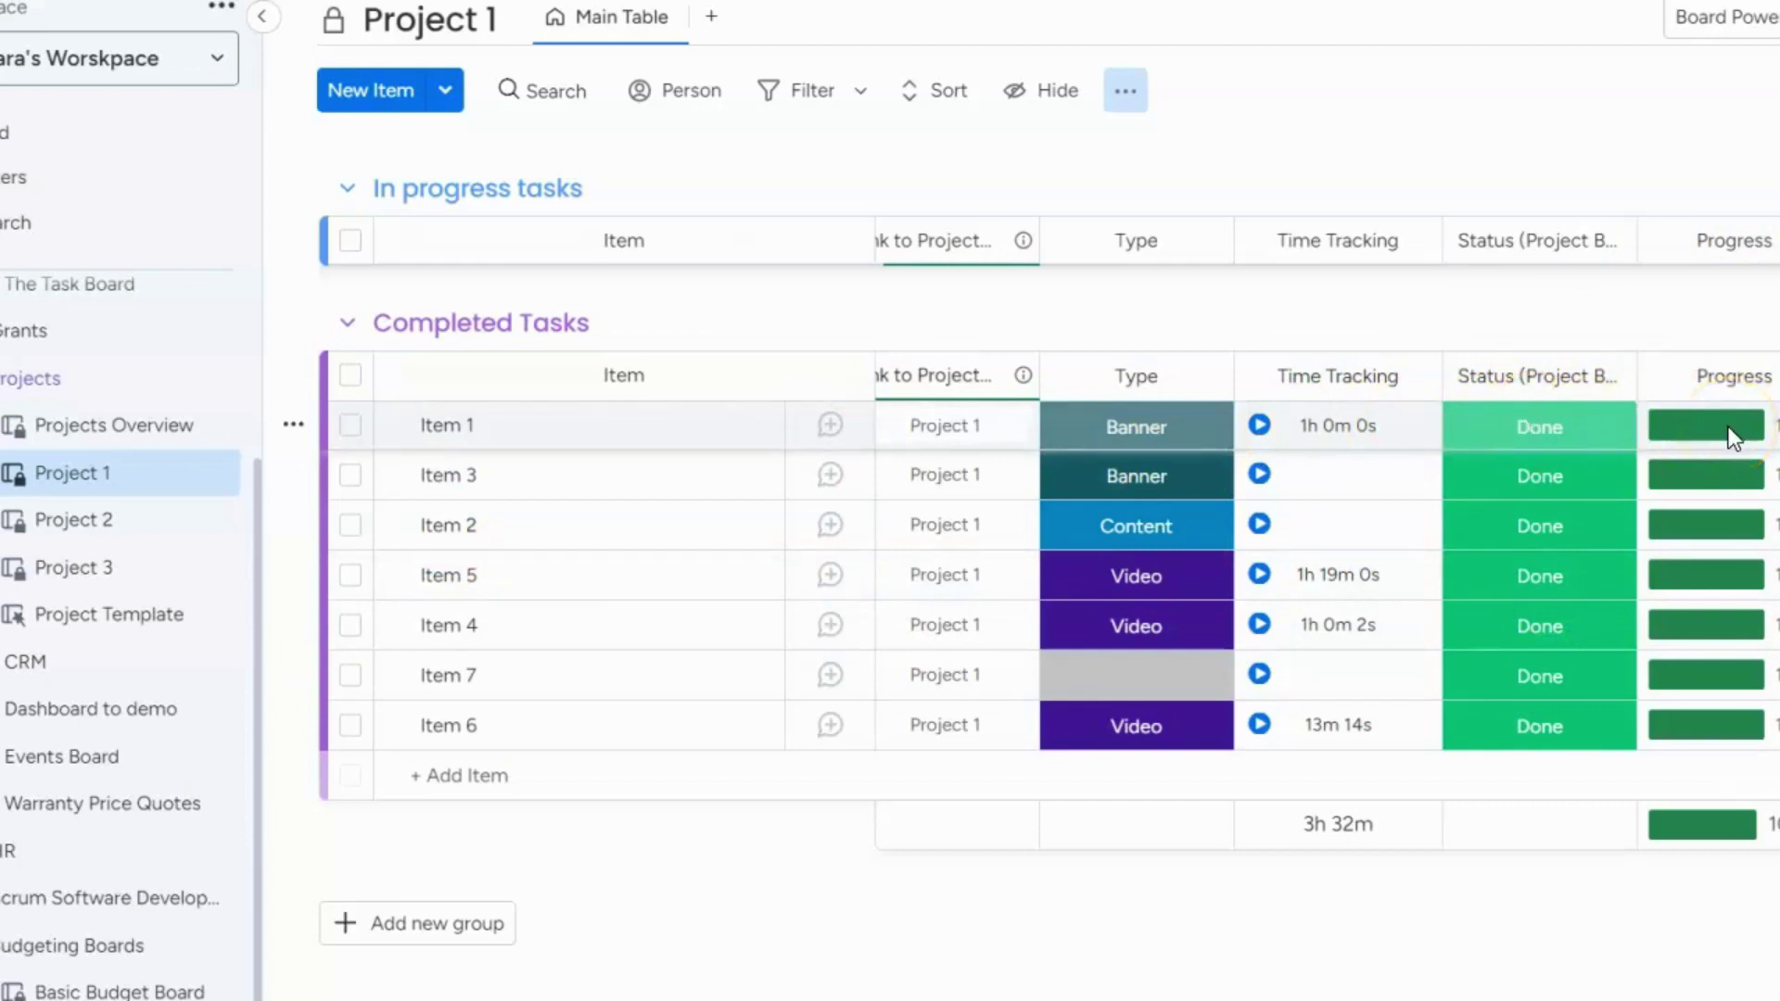
pyautogui.hscroll(-3, 1326, 531)
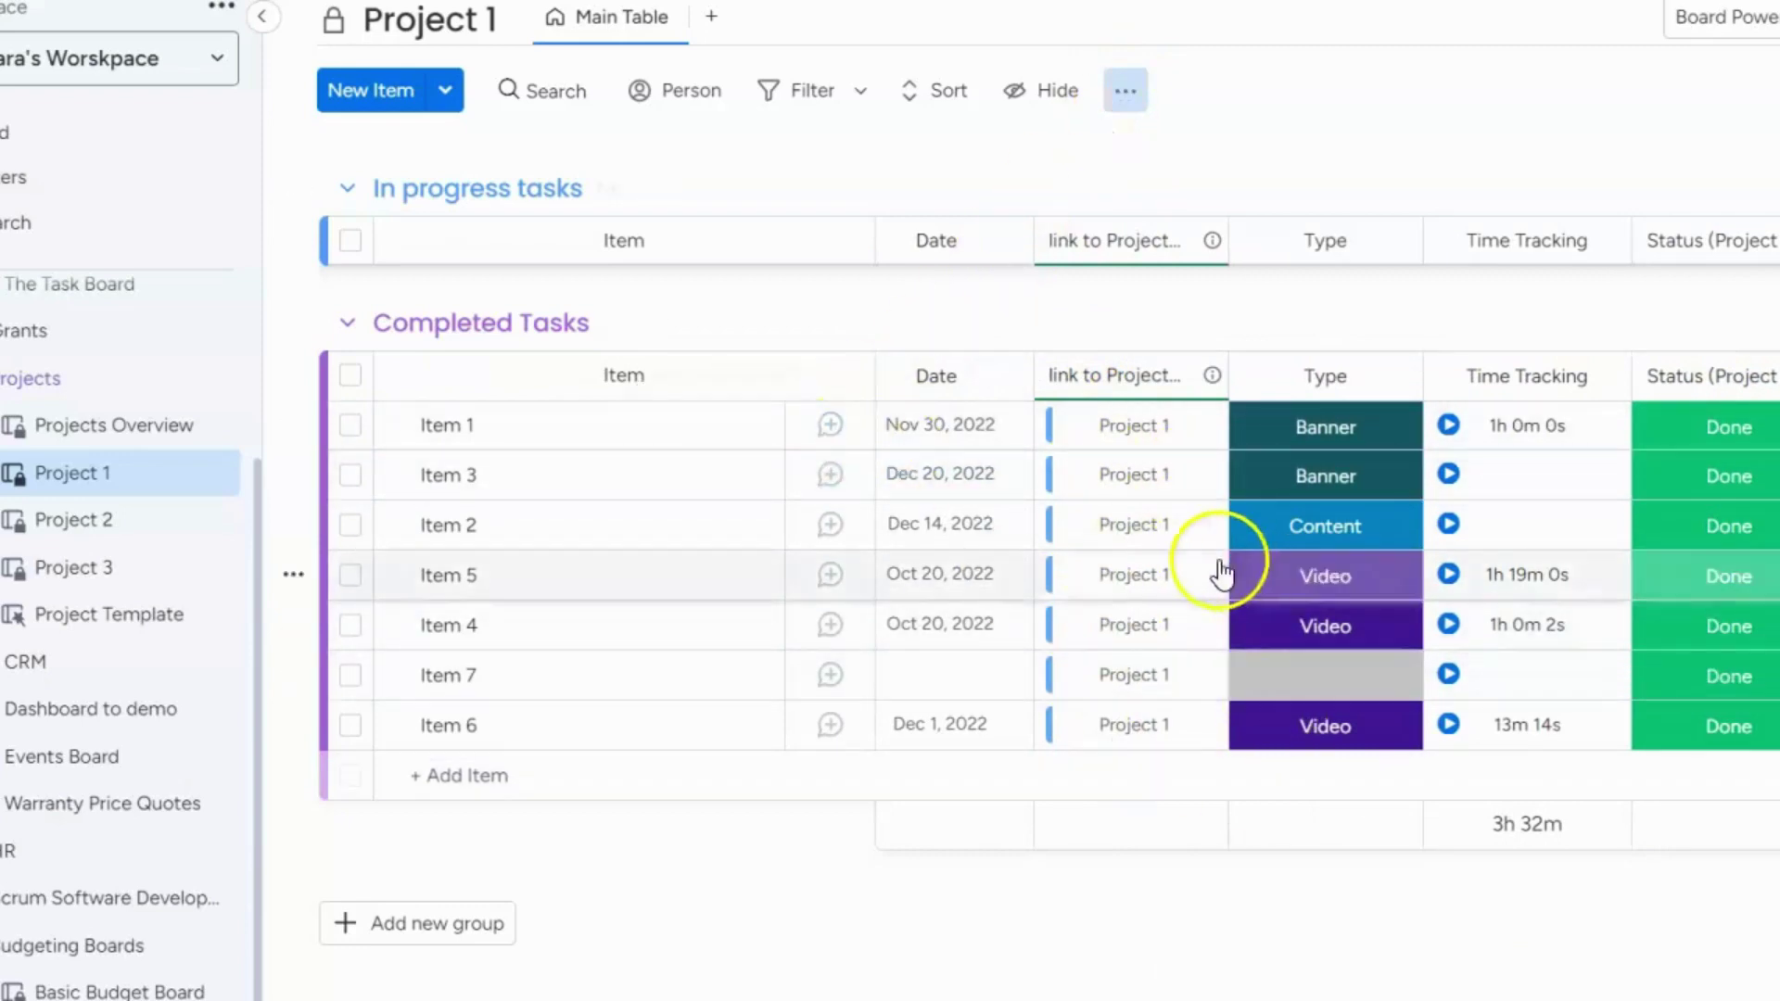
pyautogui.hscroll(2, 1325, 556)
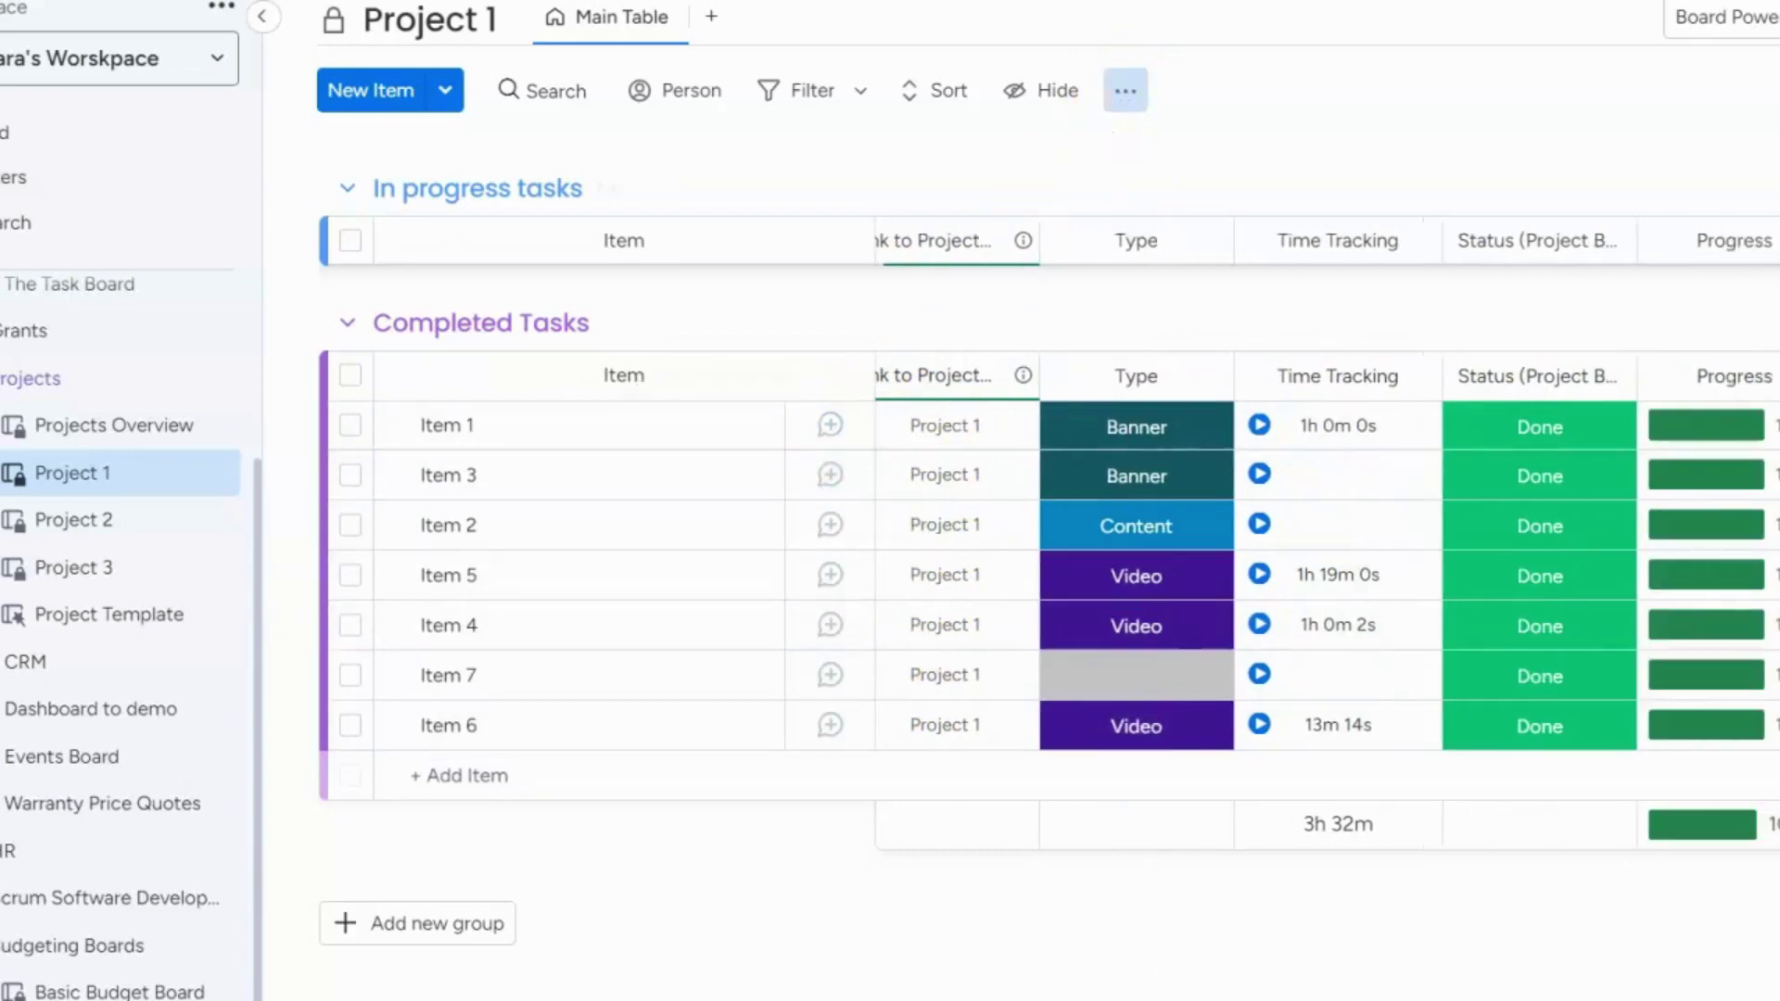
# Compare Projects Overview's Task Status (40%, 50%, 100%) with Project 1's board, ending on the overview.
pyautogui.click(73, 428)
pyautogui.hscroll(6, 1325, 519)
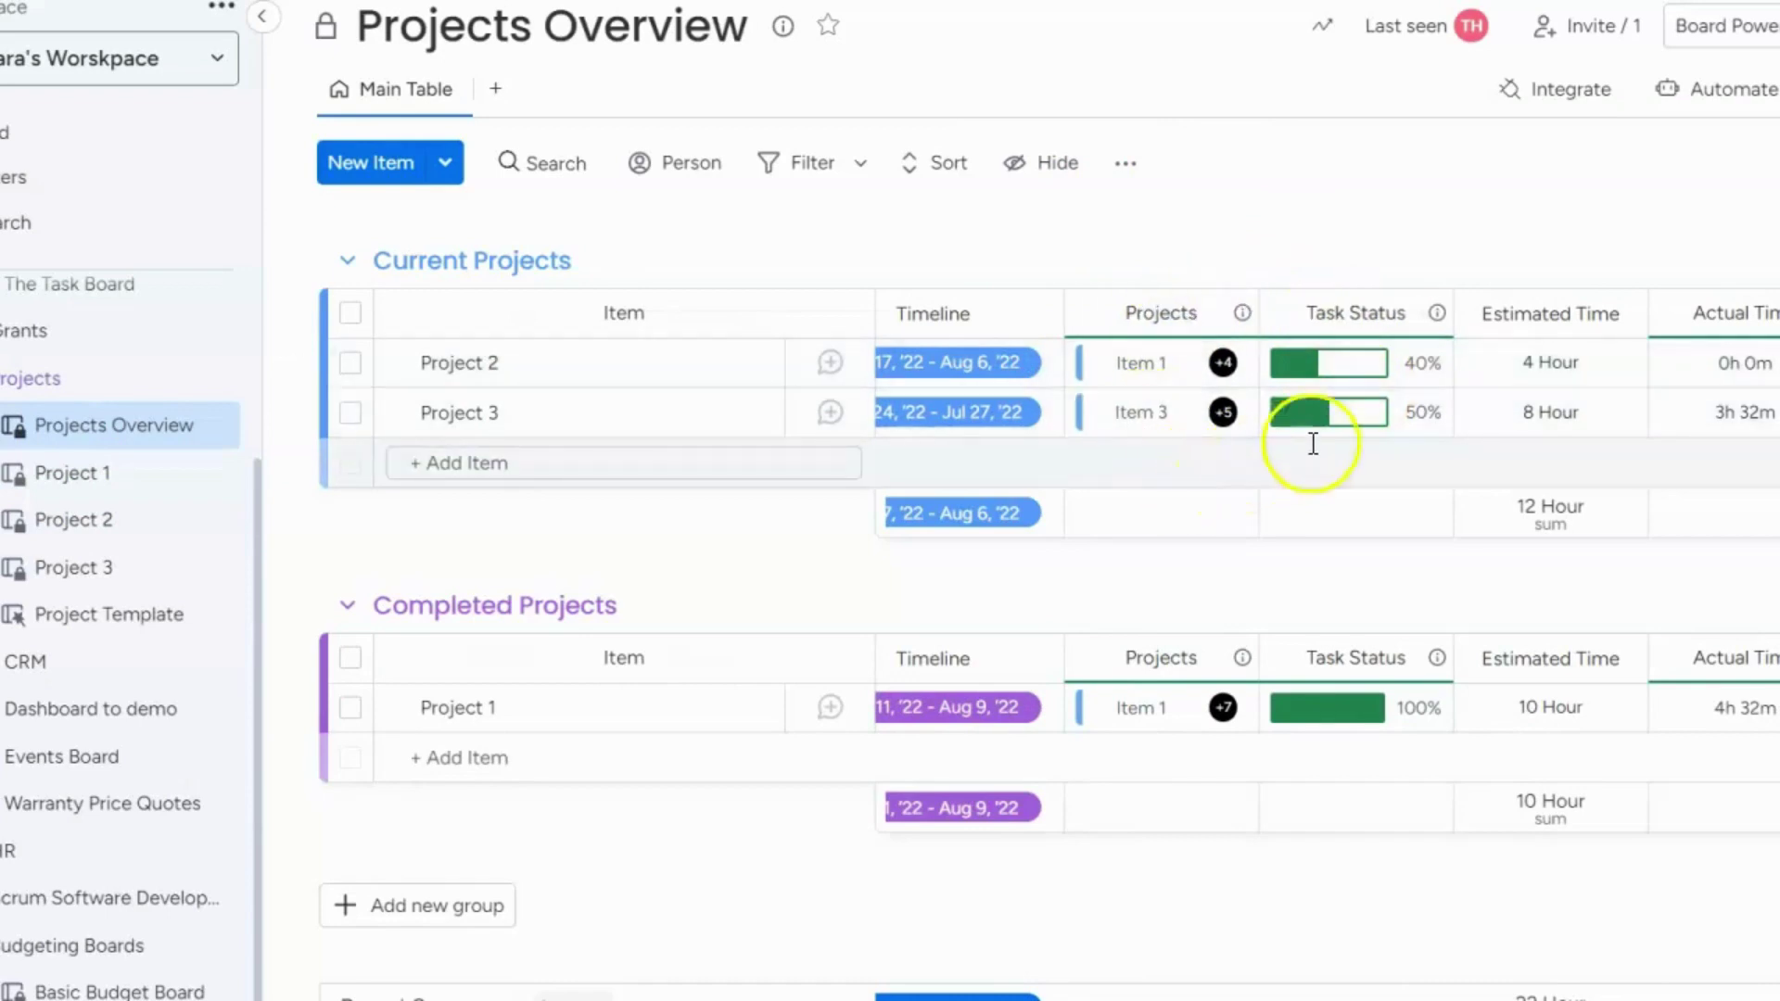
pyautogui.click(78, 482)
pyautogui.scroll(-5, 1013, 783)
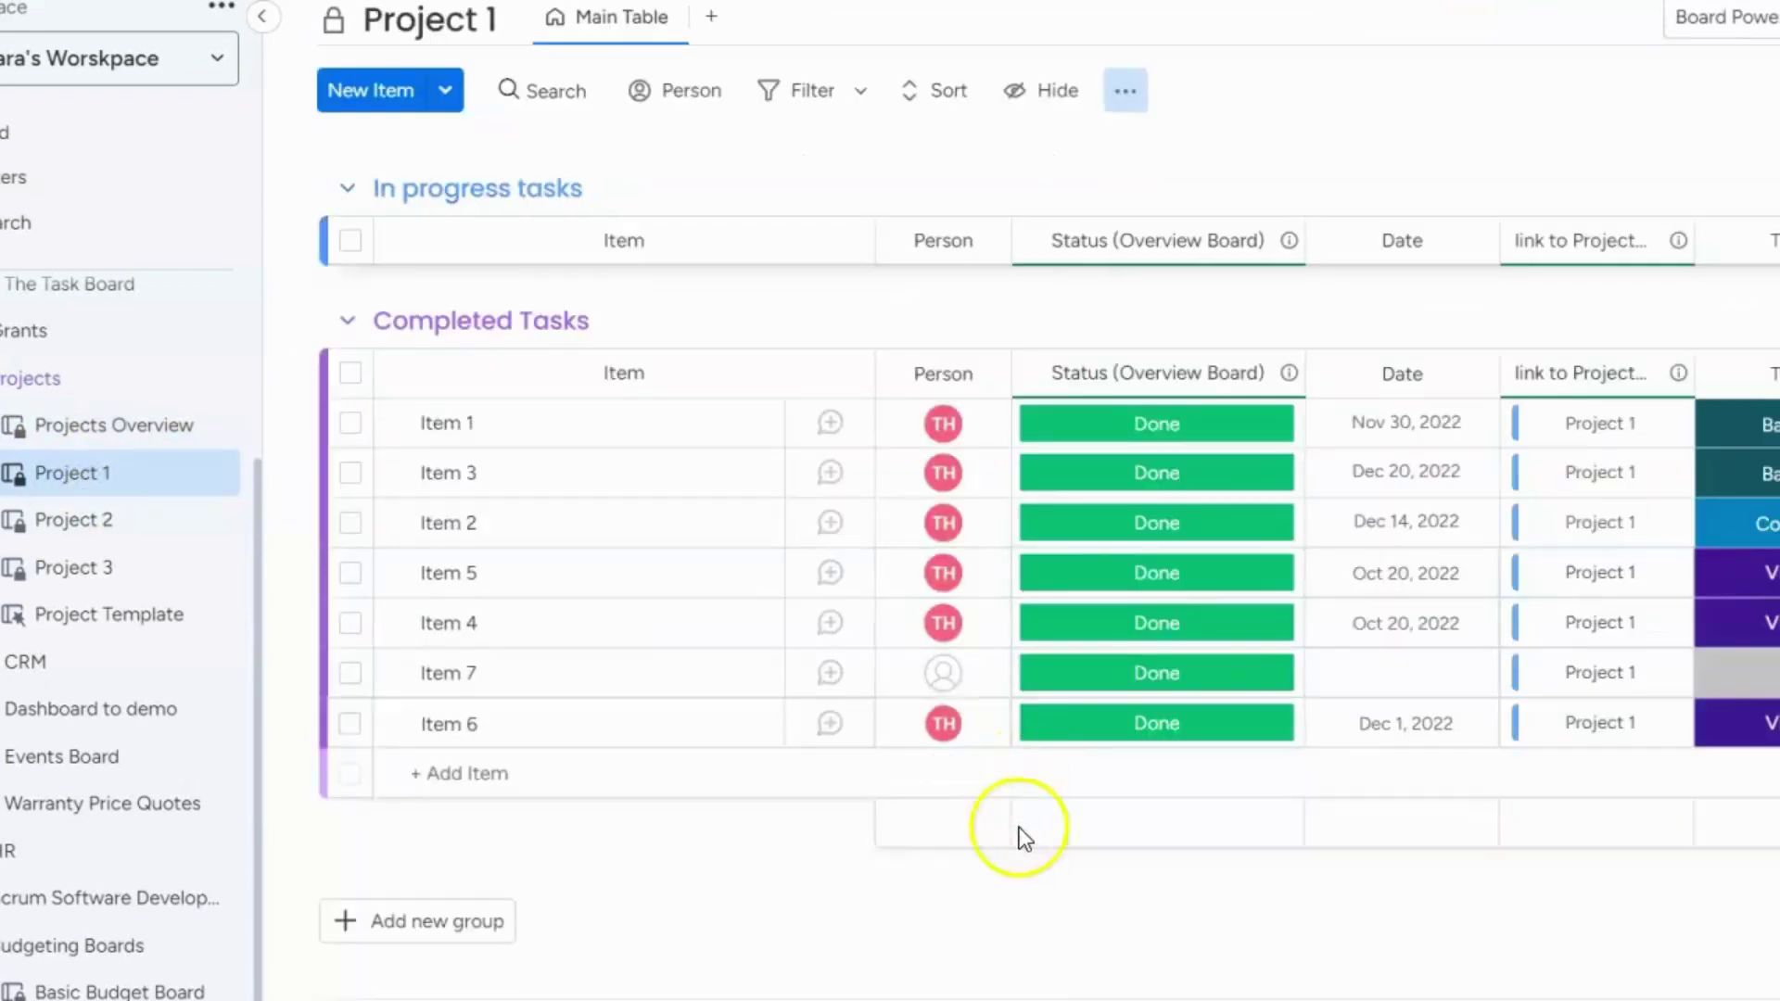
pyautogui.hscroll(6, 1020, 816)
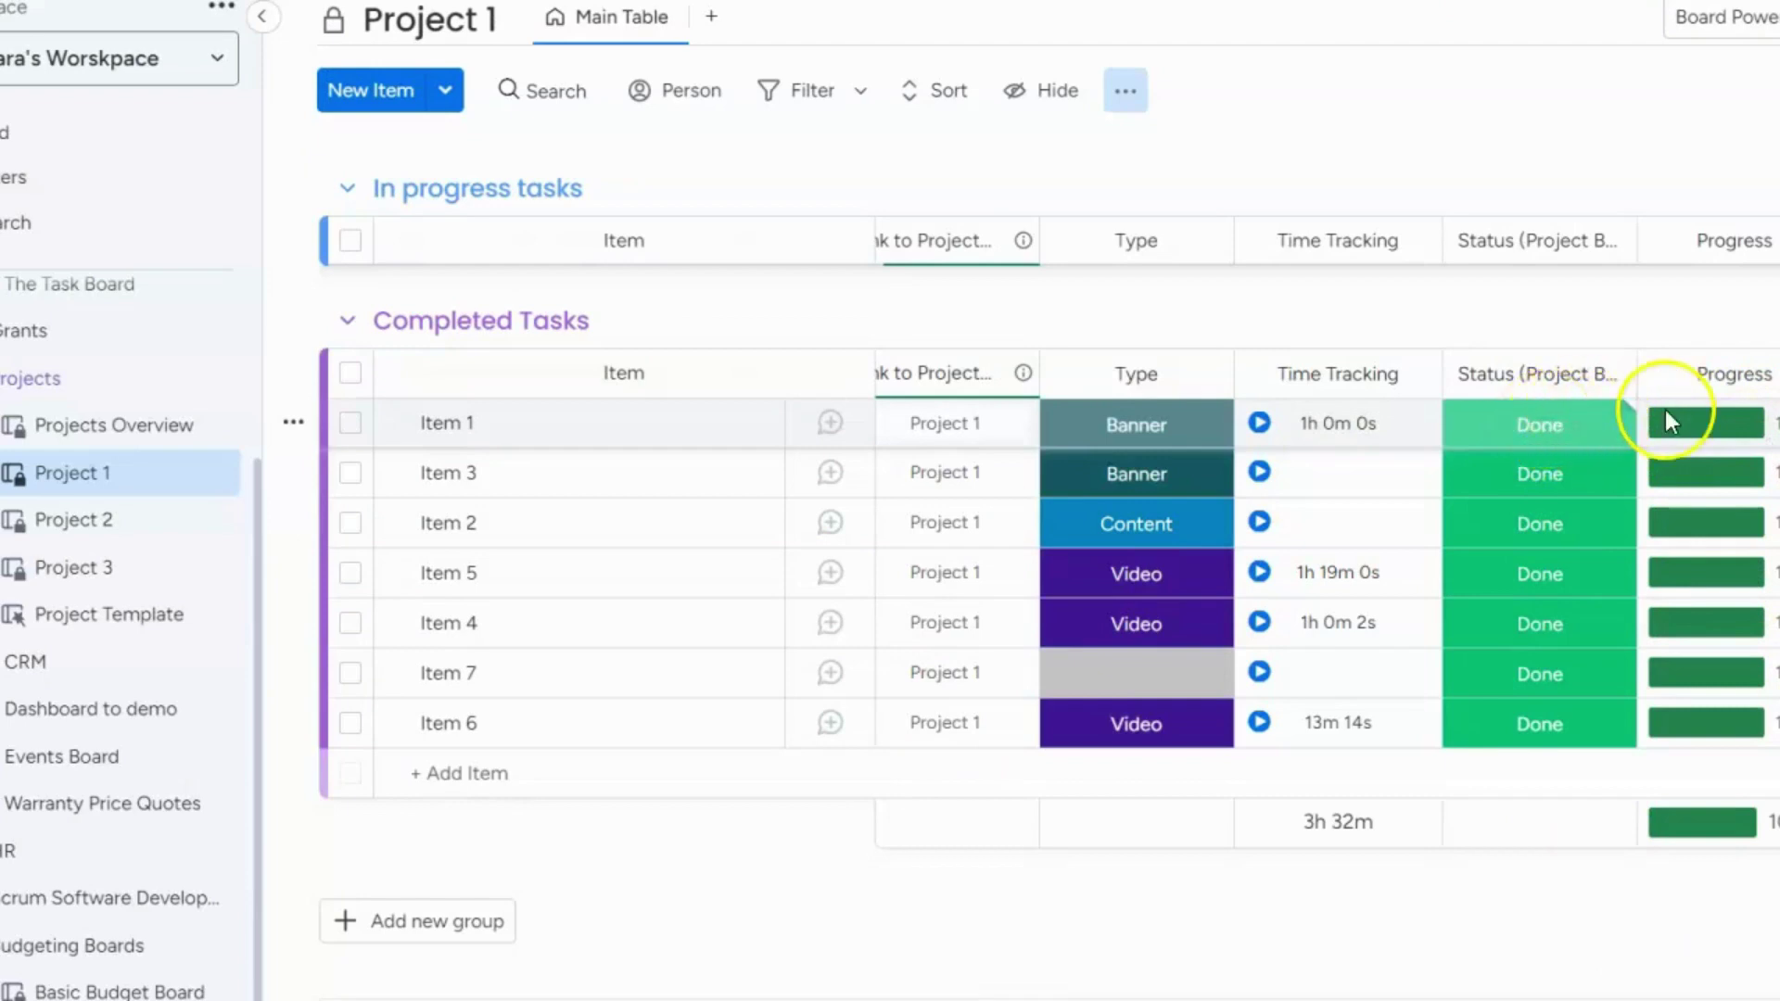
pyautogui.click(63, 433)
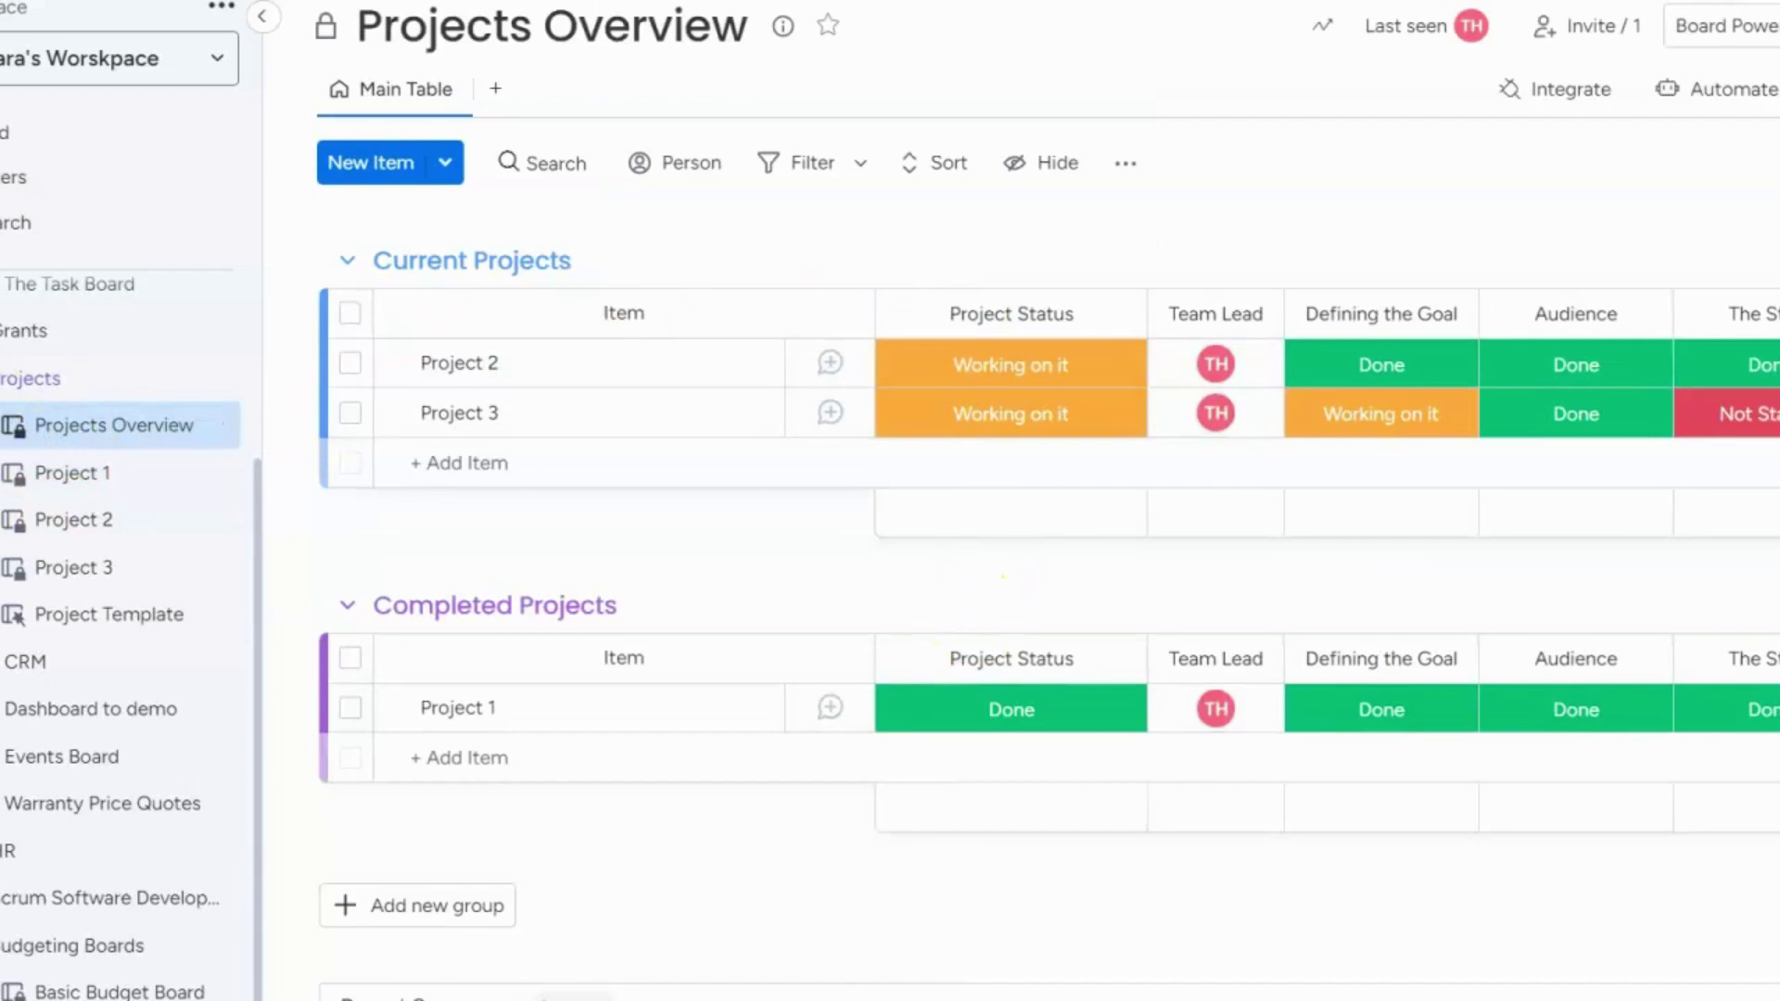
pyautogui.hscroll(10, 1076, 702)
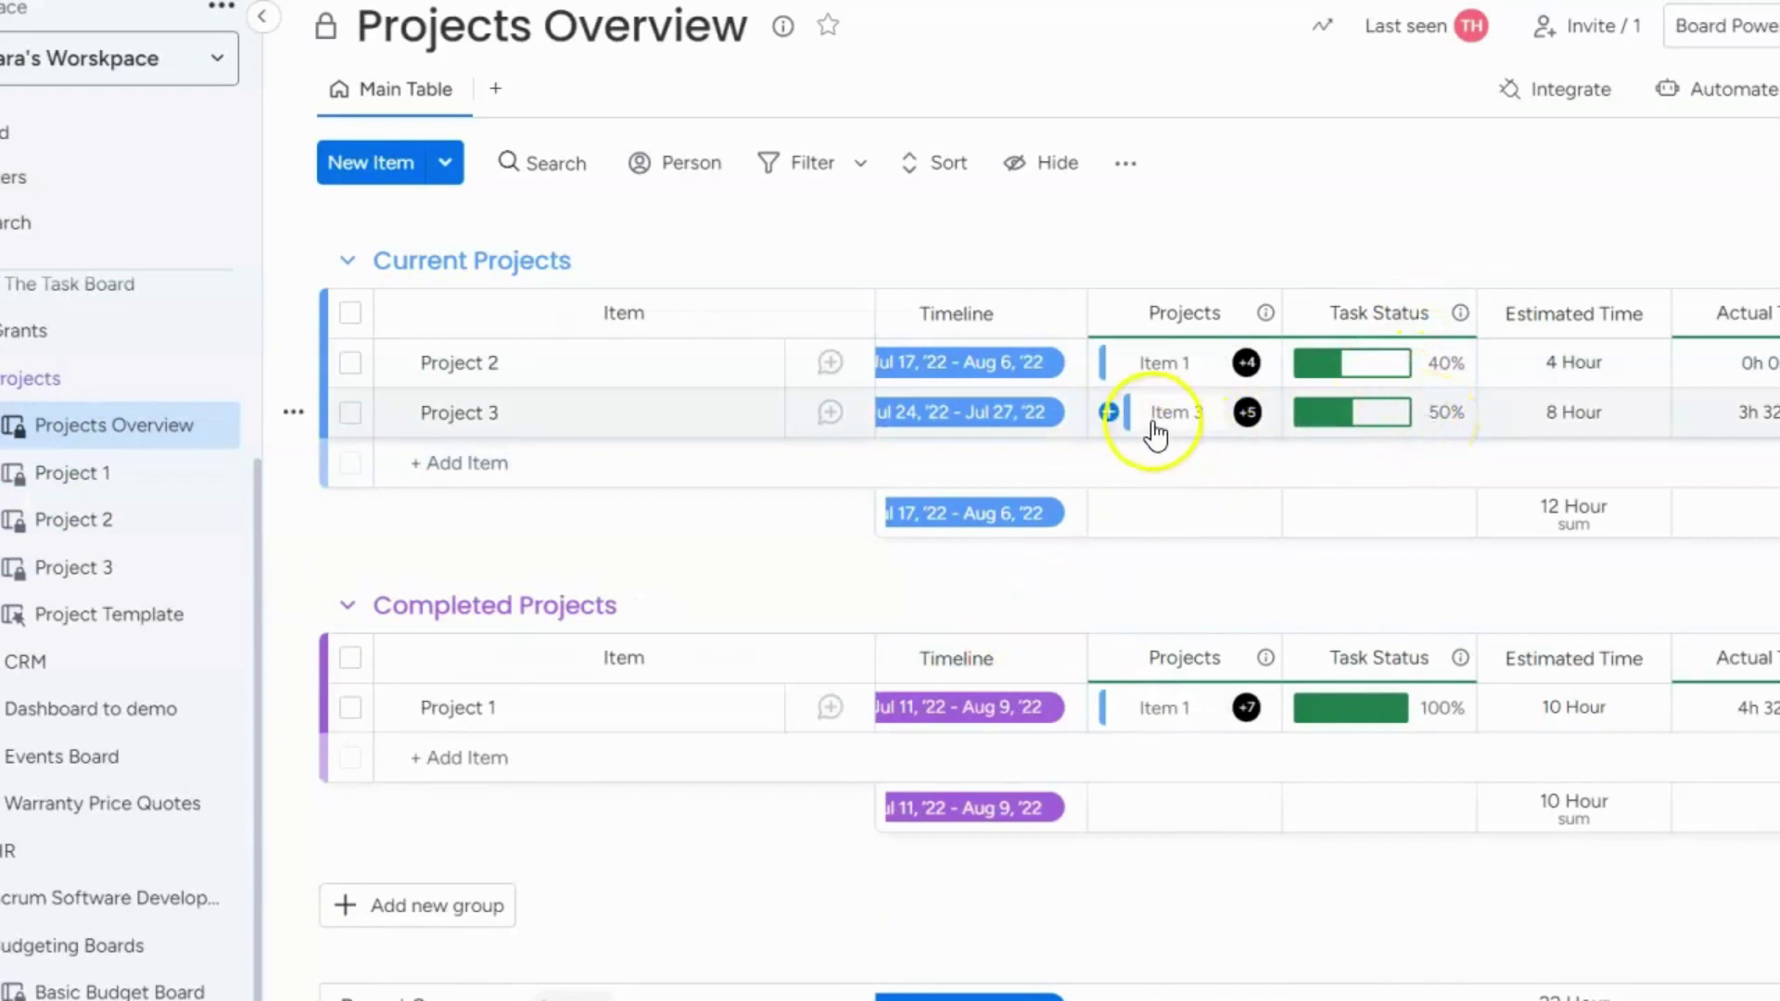
# Disconnect Item 5 from Project 3, raising its Task Status to 60%.
pyautogui.click(1109, 414)
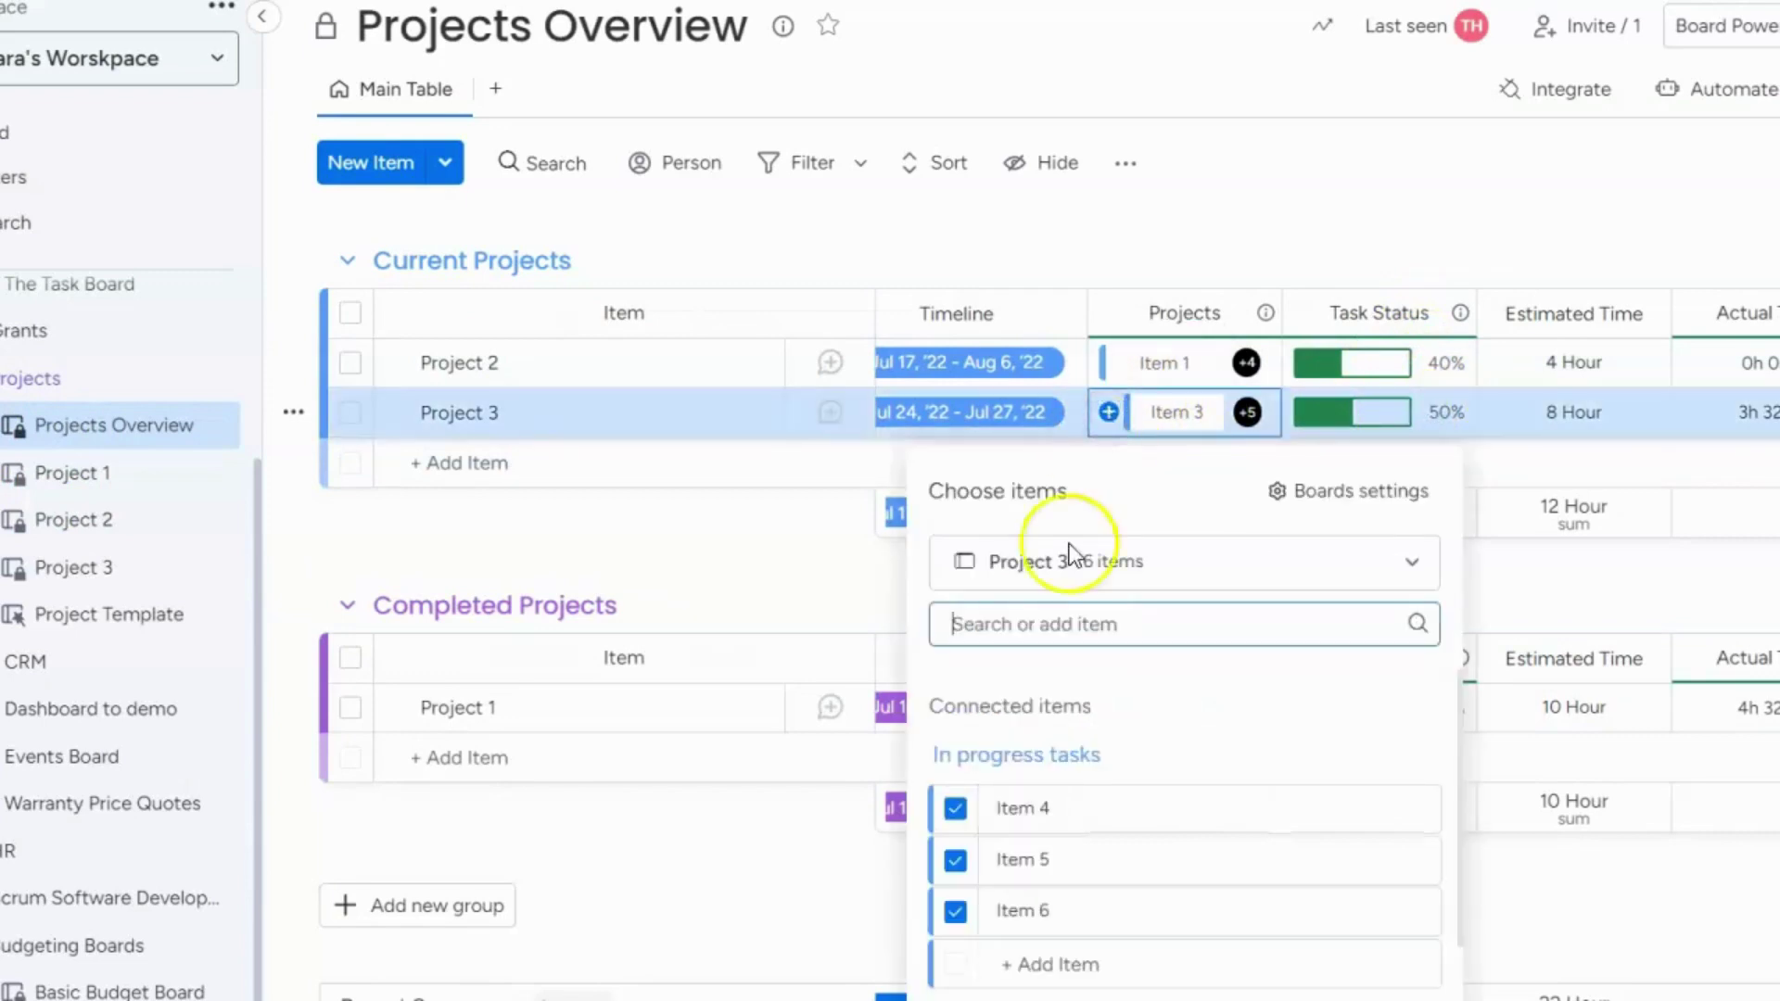
pyautogui.click(954, 862)
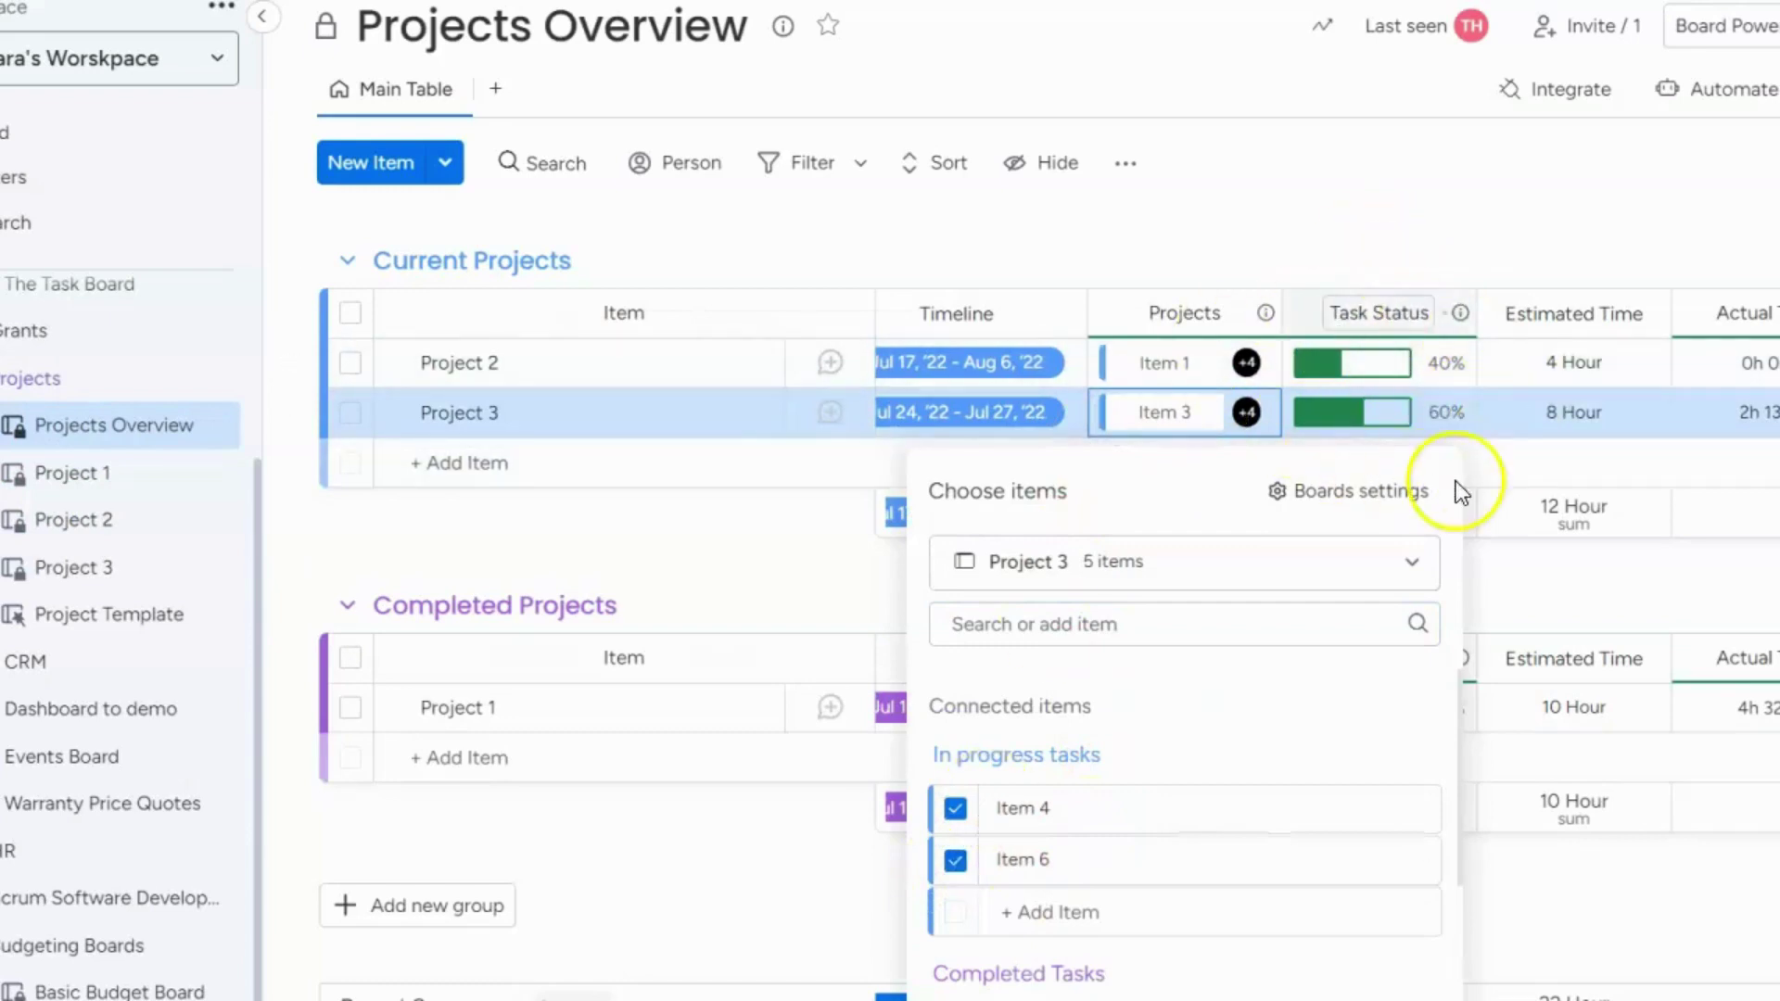
pyautogui.click(1300, 259)
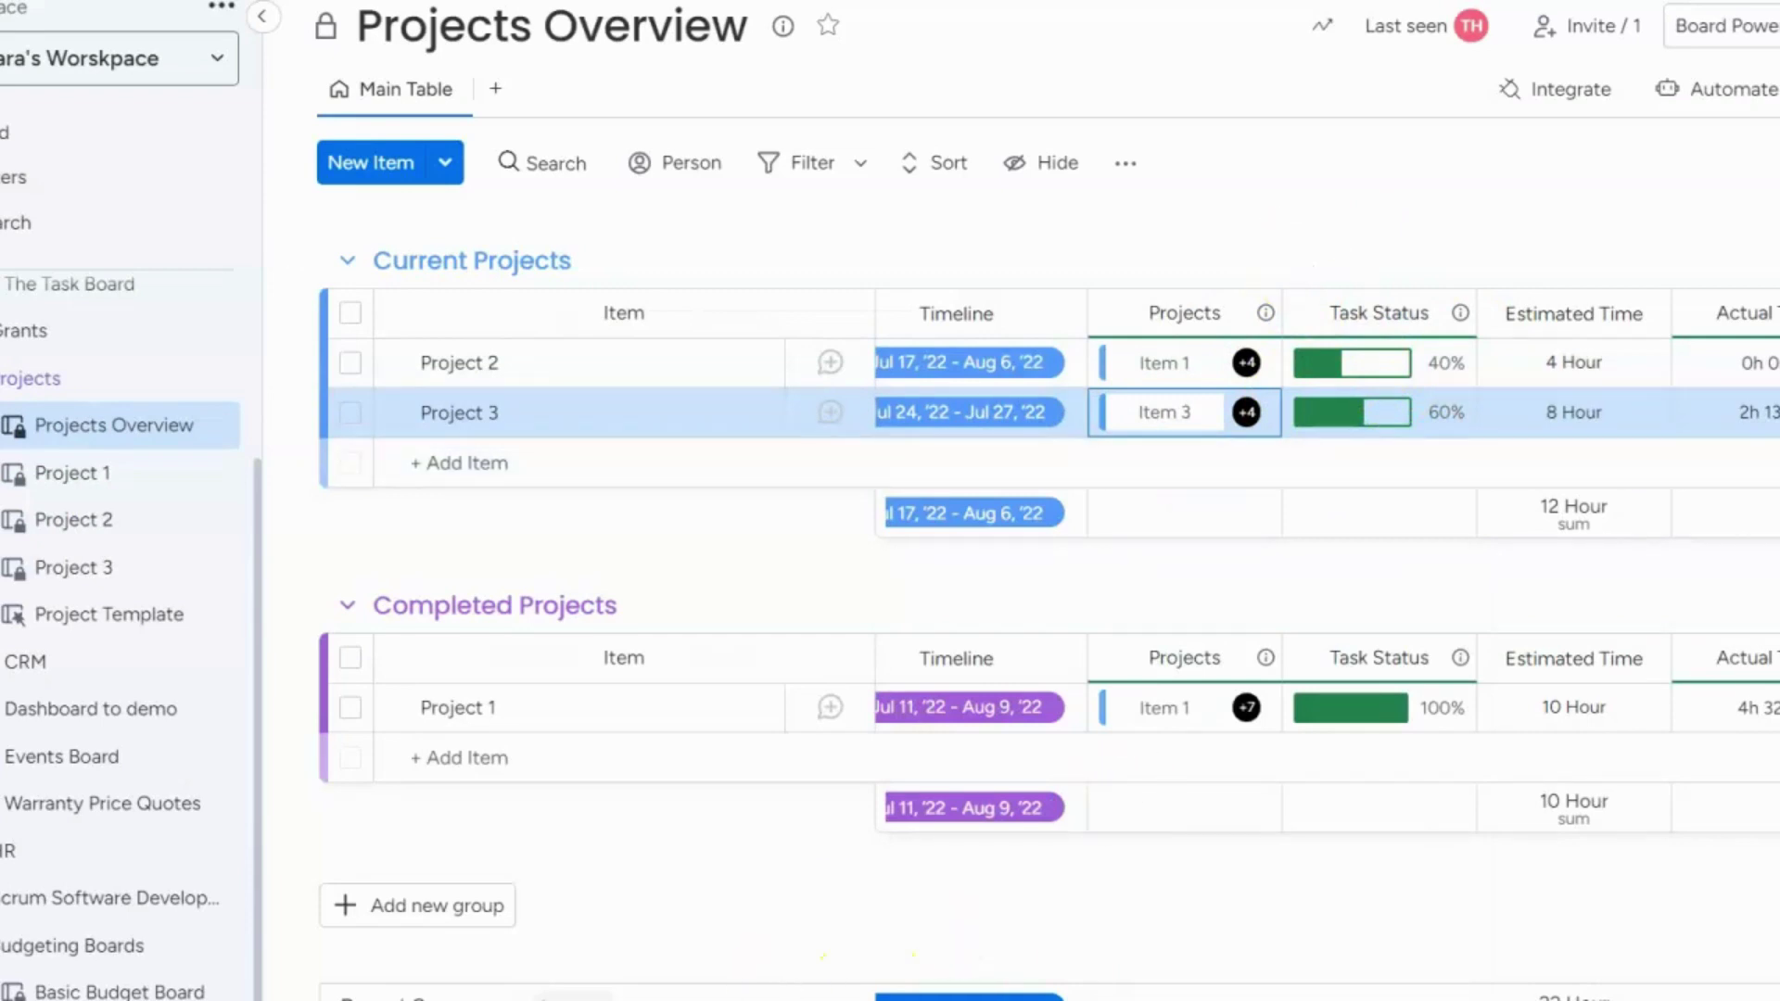
pyautogui.hscroll(-10, 1020, 398)
pyautogui.hscroll(4, 1019, 399)
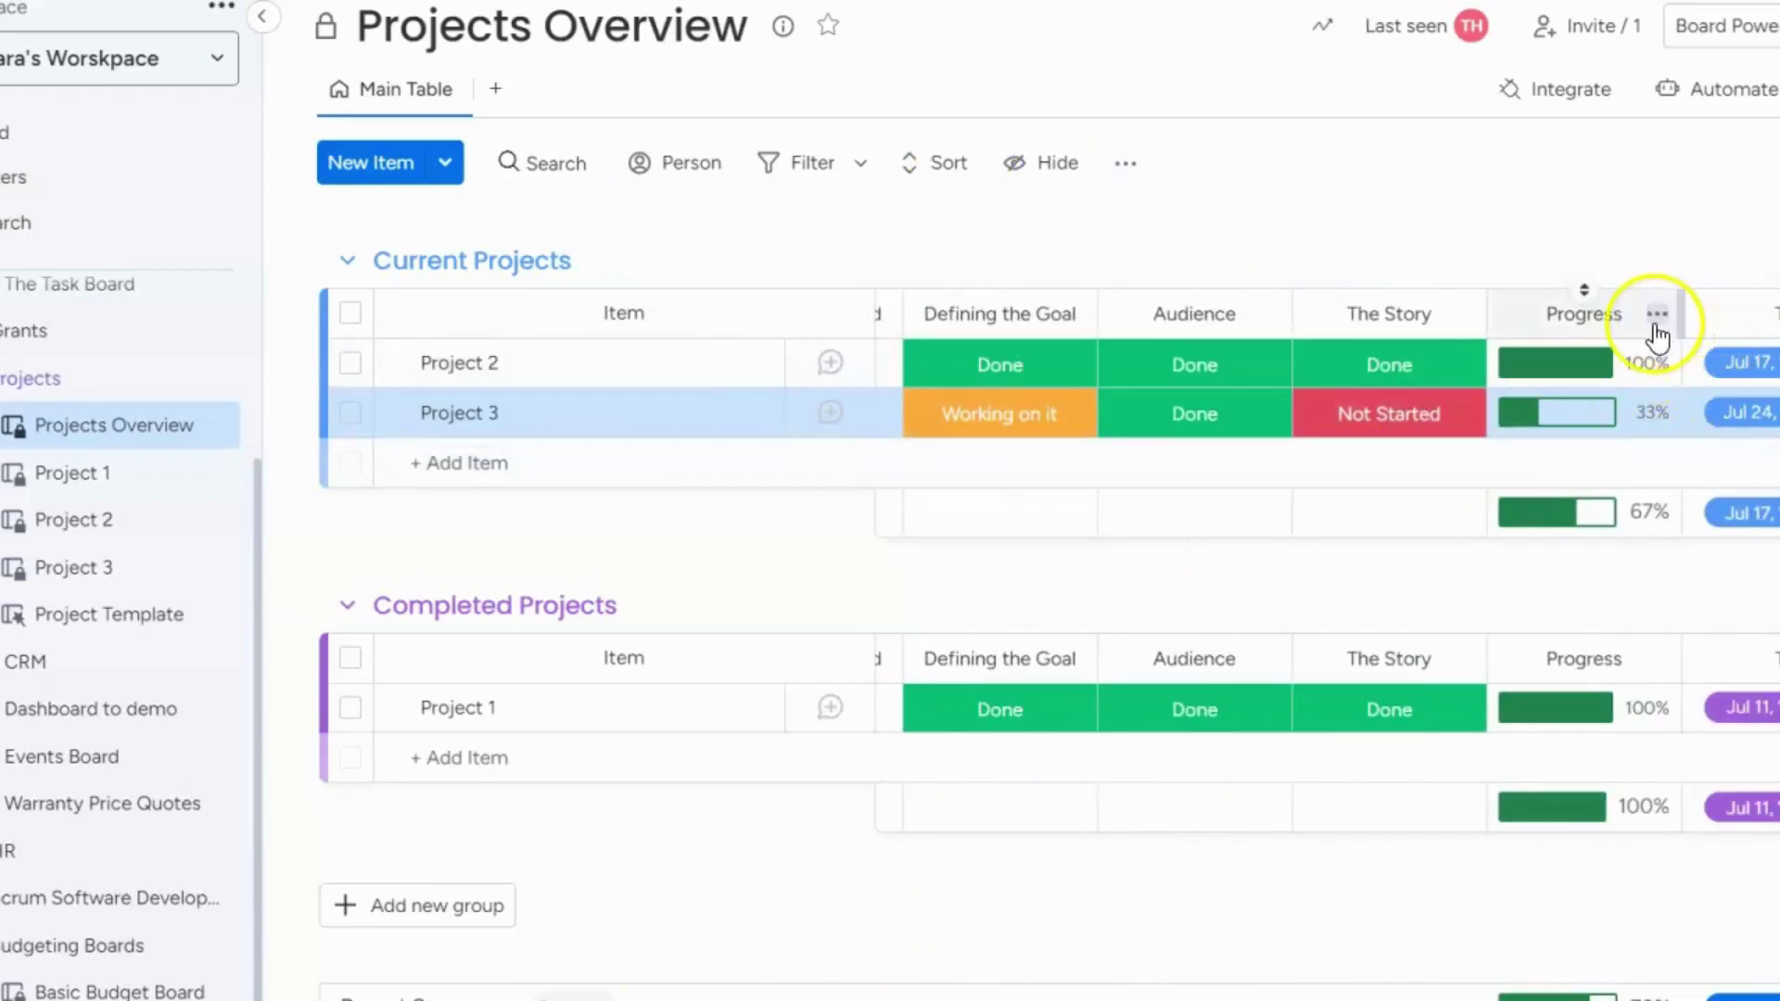
pyautogui.click(1651, 317)
pyautogui.moveTo(1399, 429)
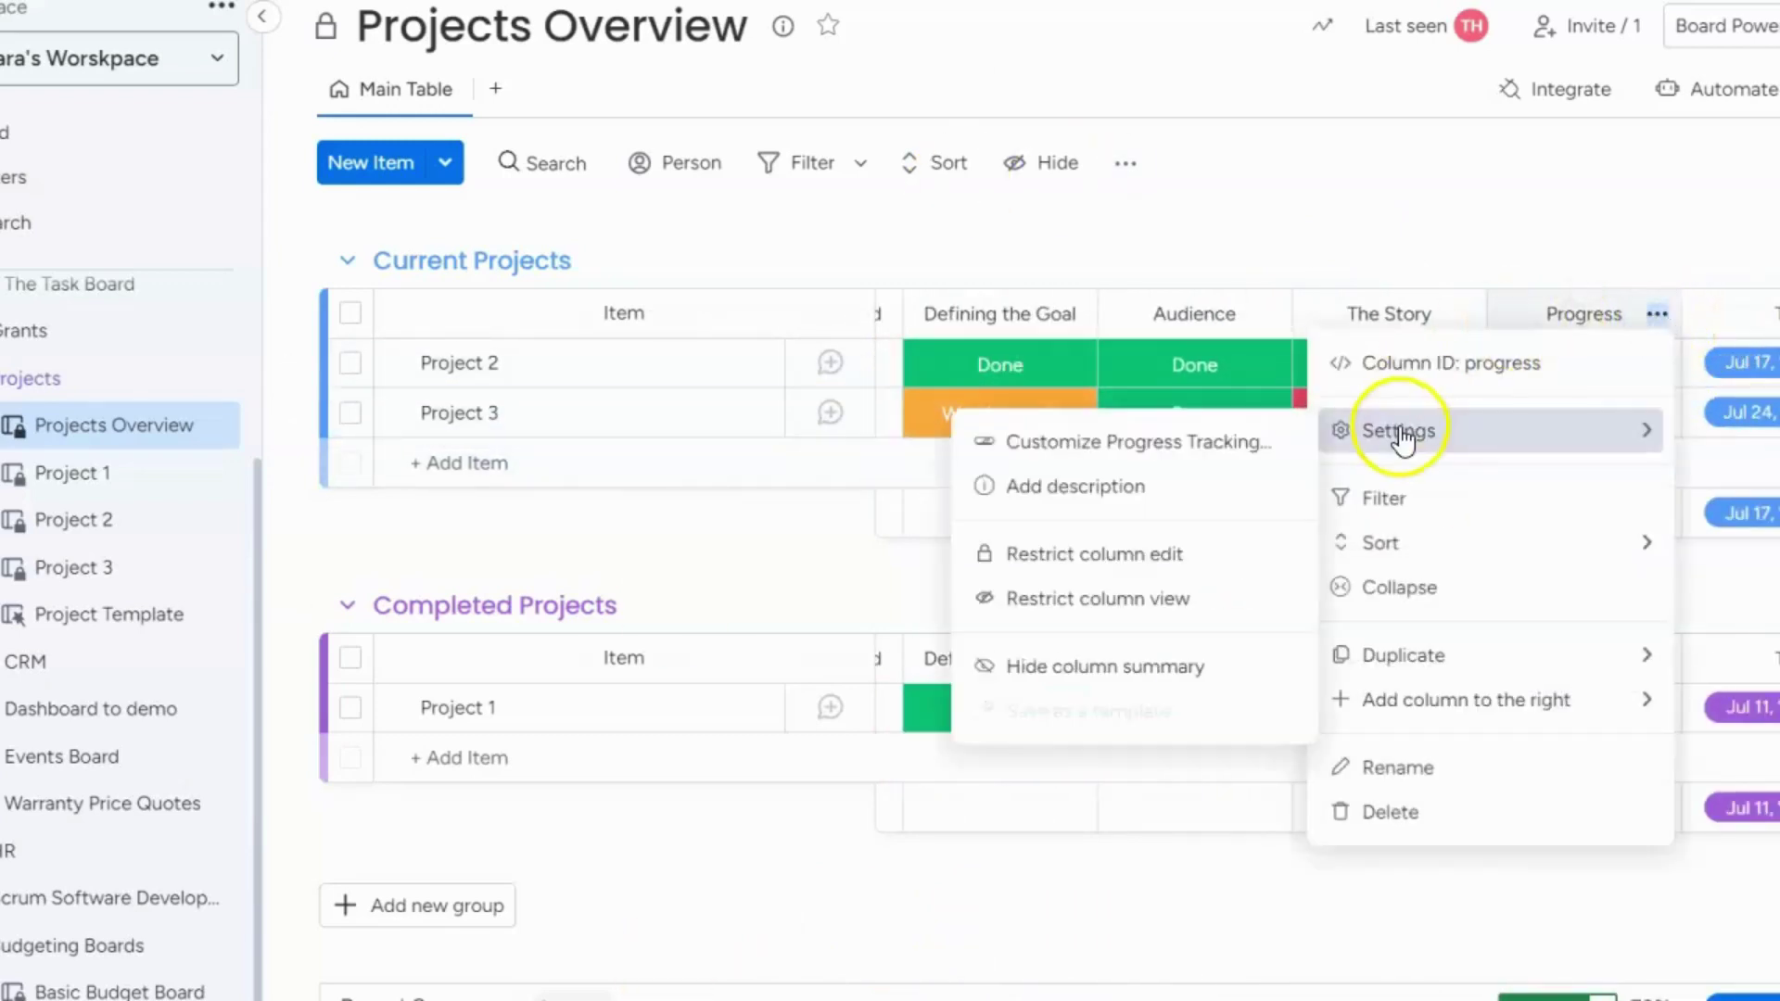
pyautogui.click(1191, 439)
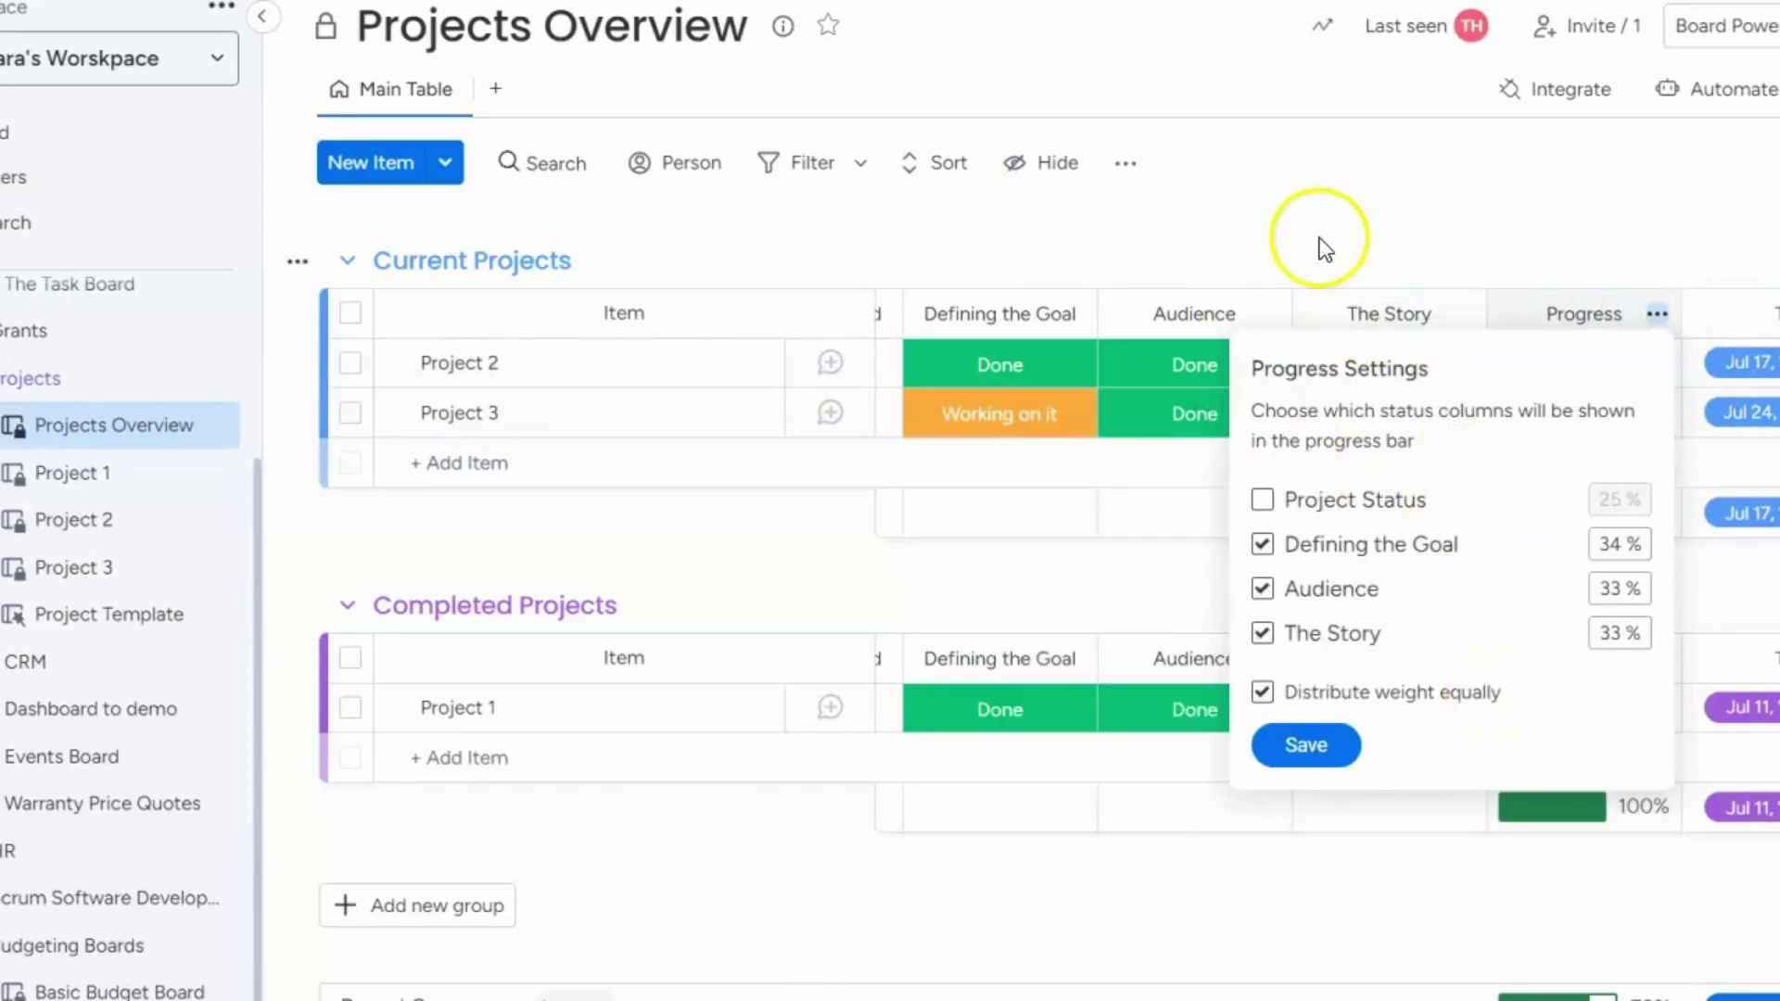
pyautogui.click(1219, 239)
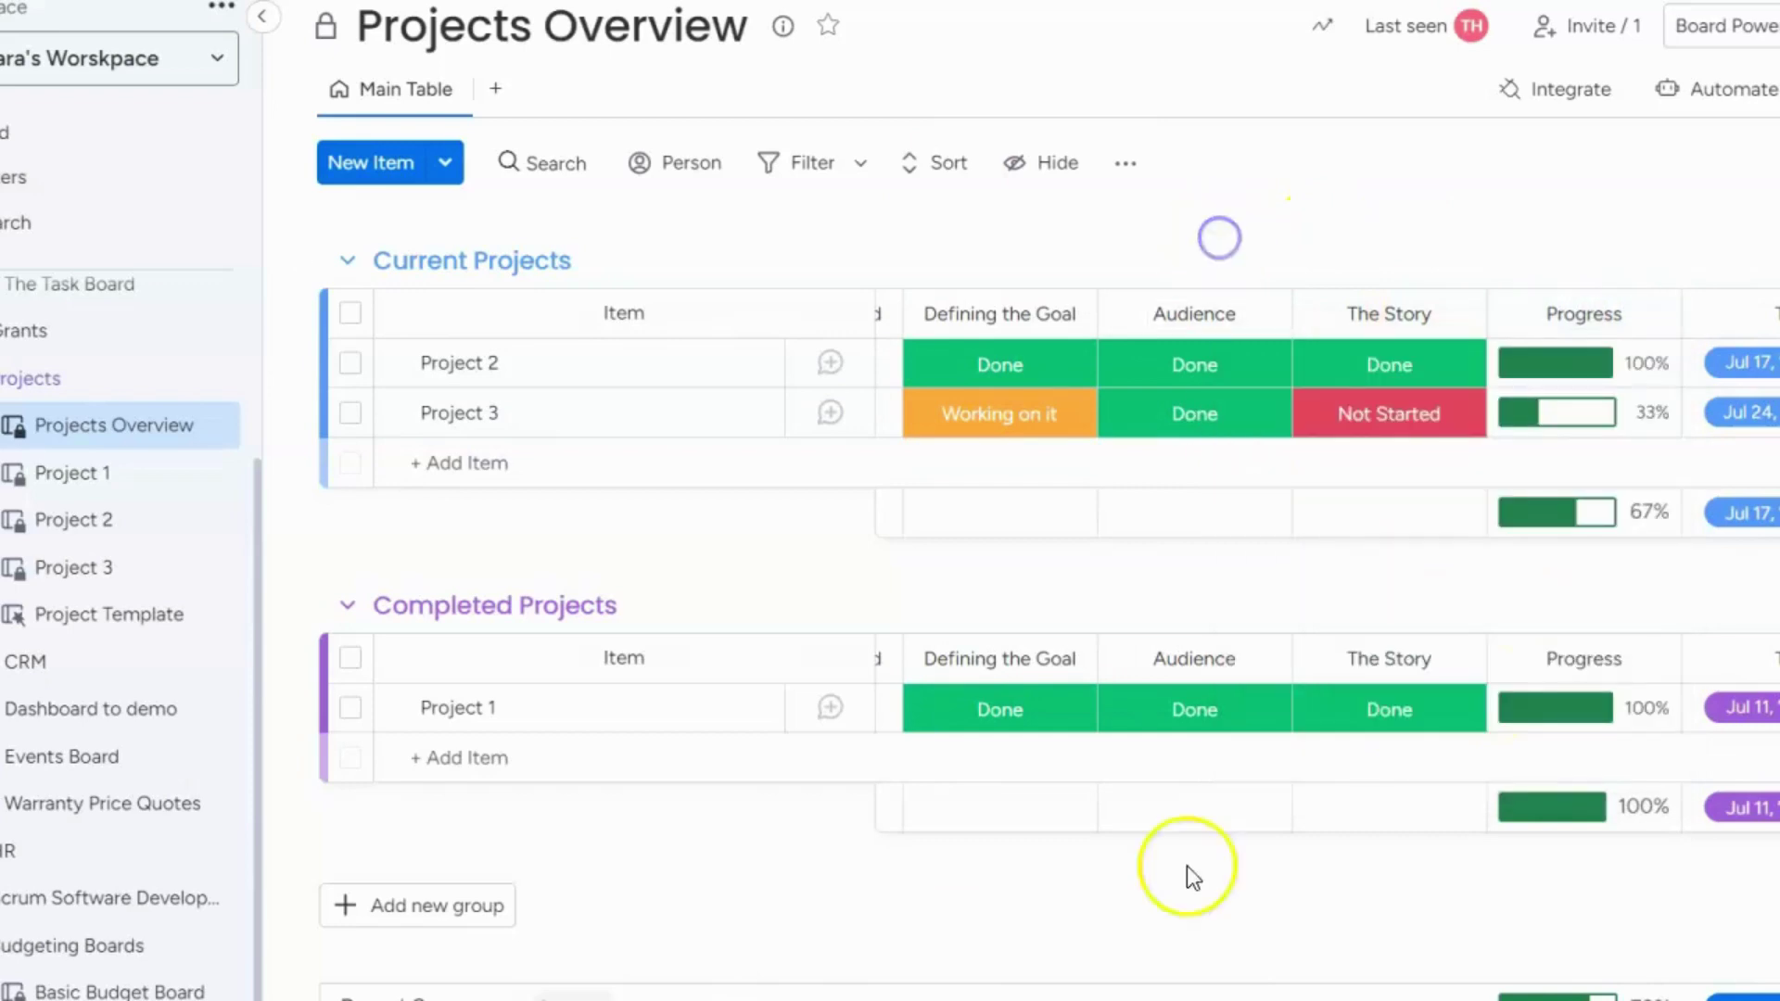
pyautogui.hscroll(8, 1298, 417)
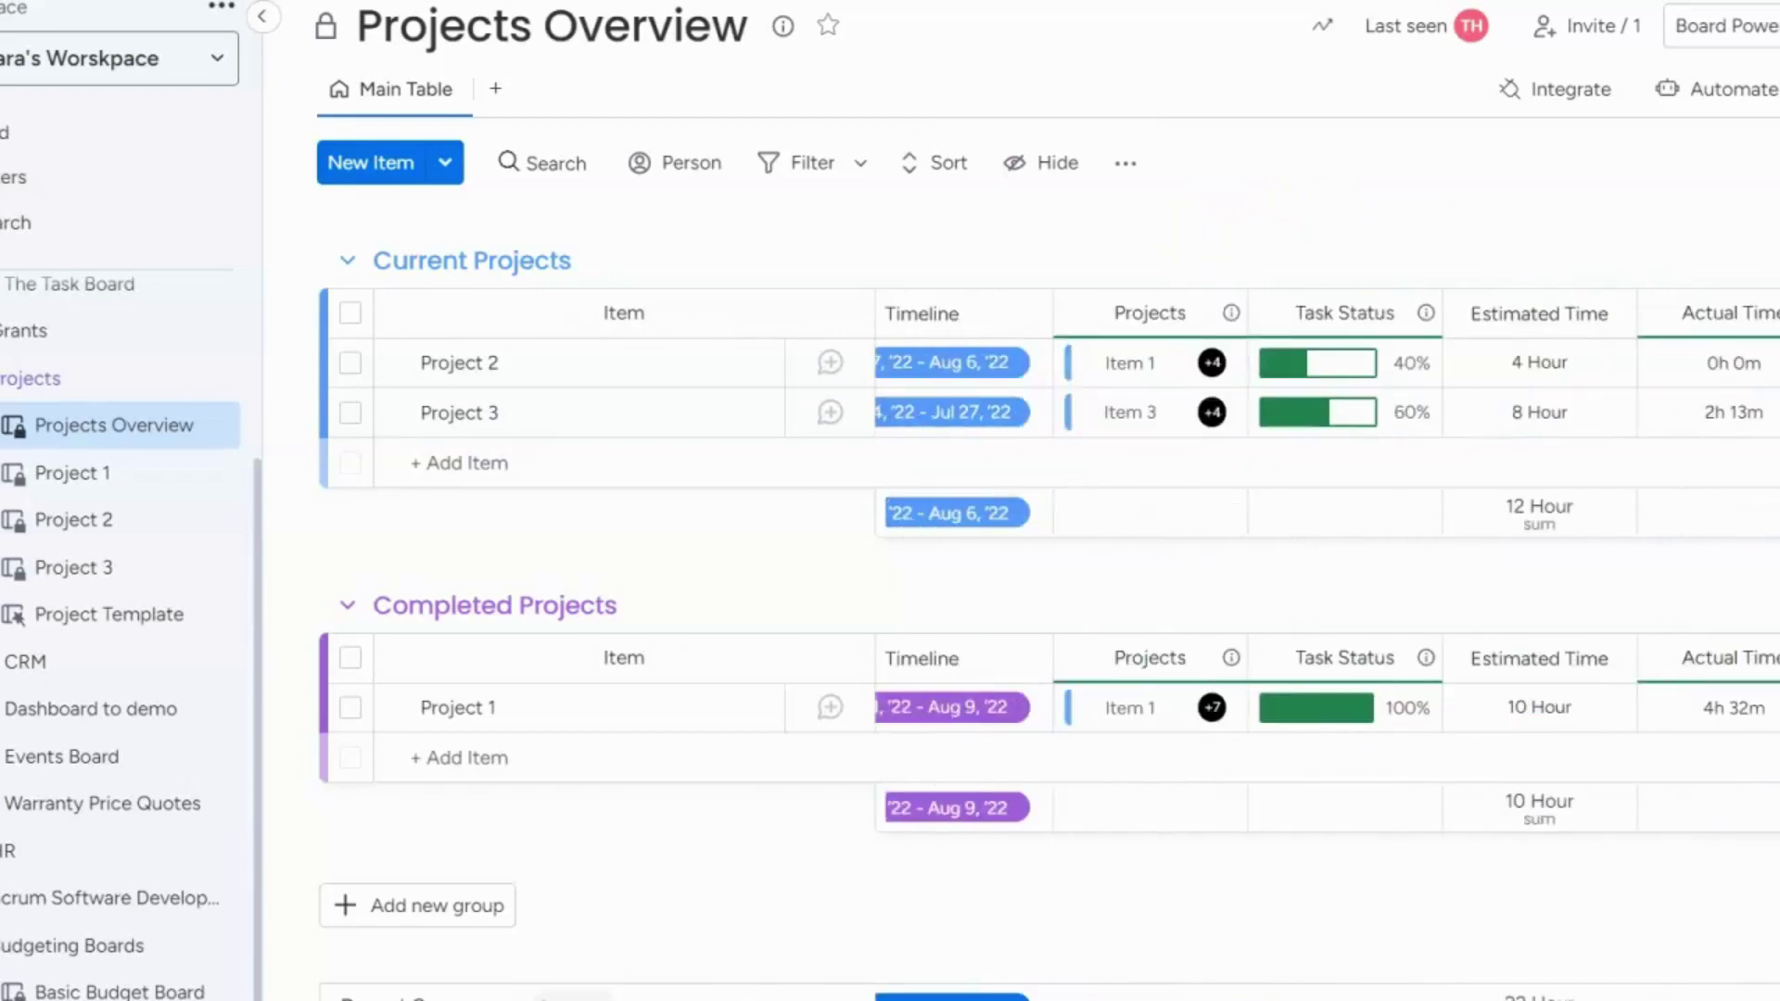